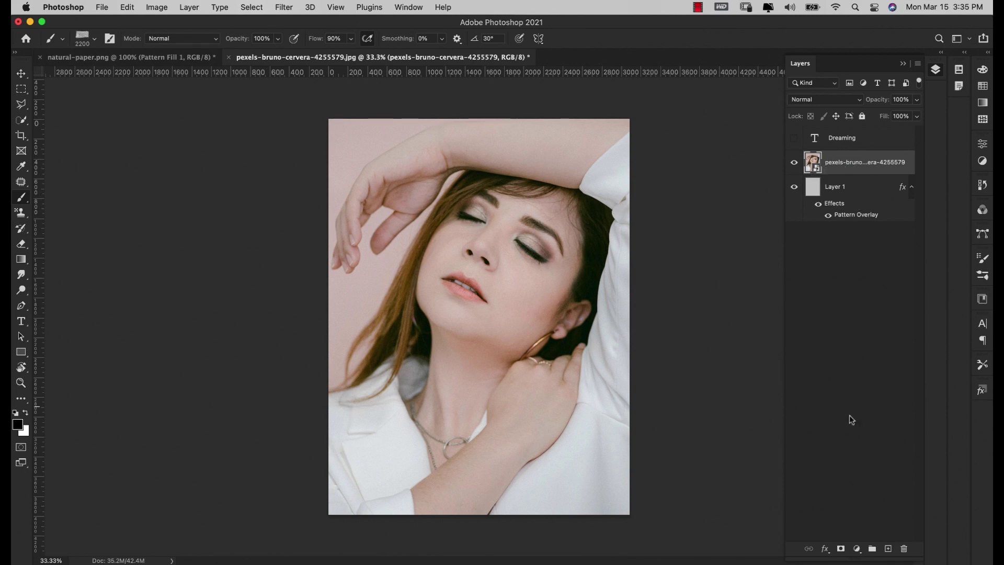
Add a white layer mask to the portrait photo layer above the paper-textured Layer 1
left_click(841, 548)
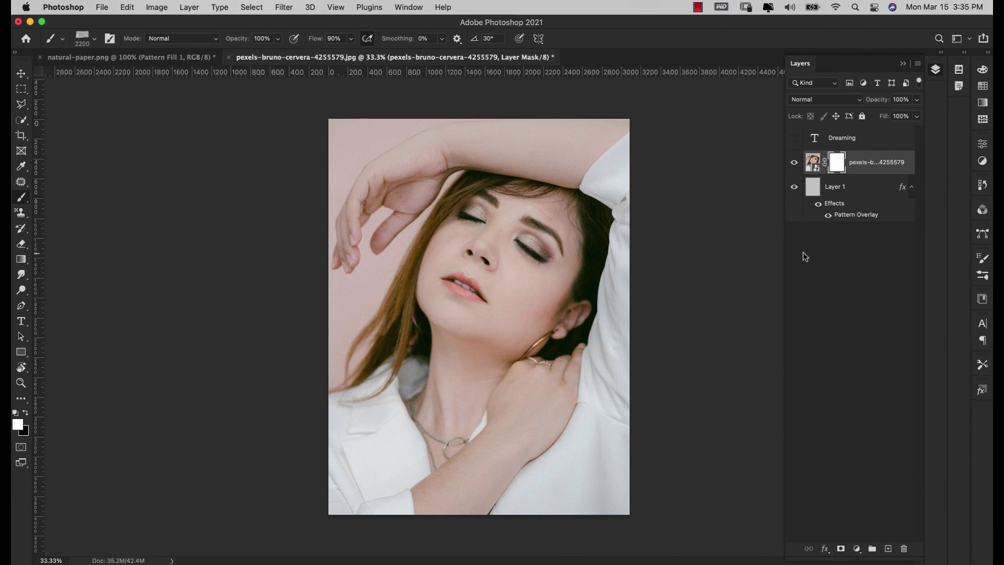
Invert the mask to black and paint the face, hair and neck back in with rough strokes
key("super+i")
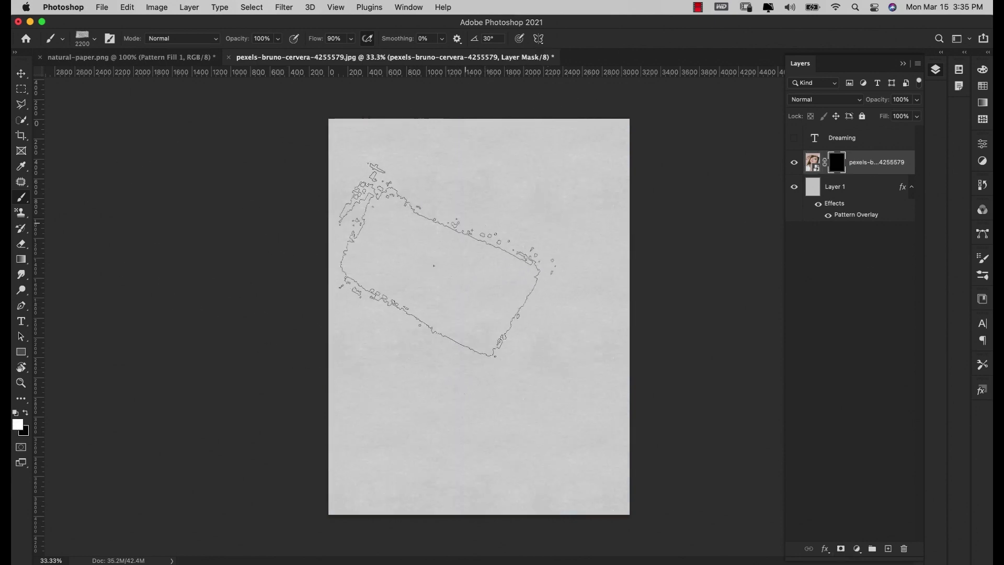
mouse_move(450, 268)
left_mouse_down()
mouse_move(476, 256)
mouse_move(528, 199)
left_mouse_up()
left_click_drag(461, 324, 450, 377)
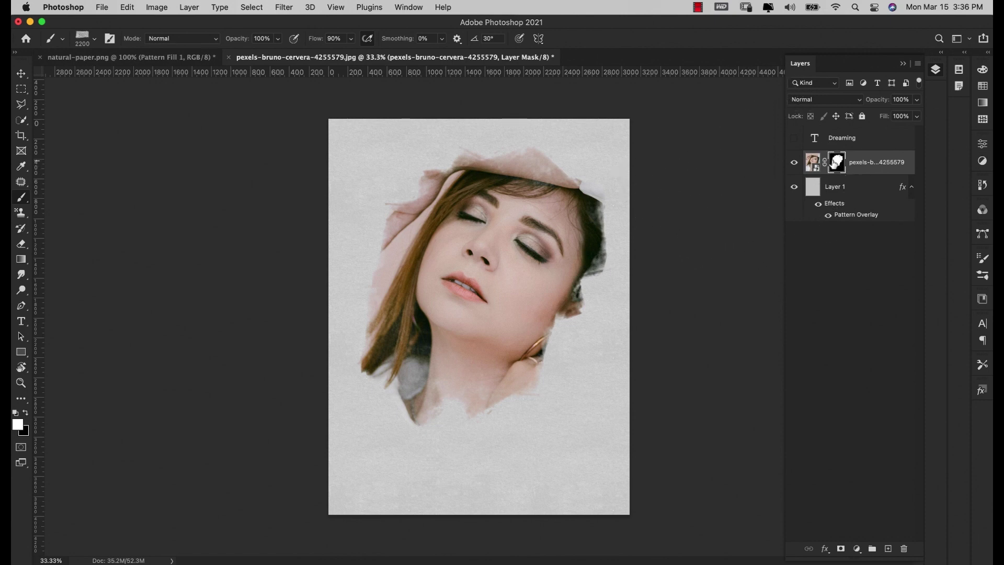
left_click(836, 100)
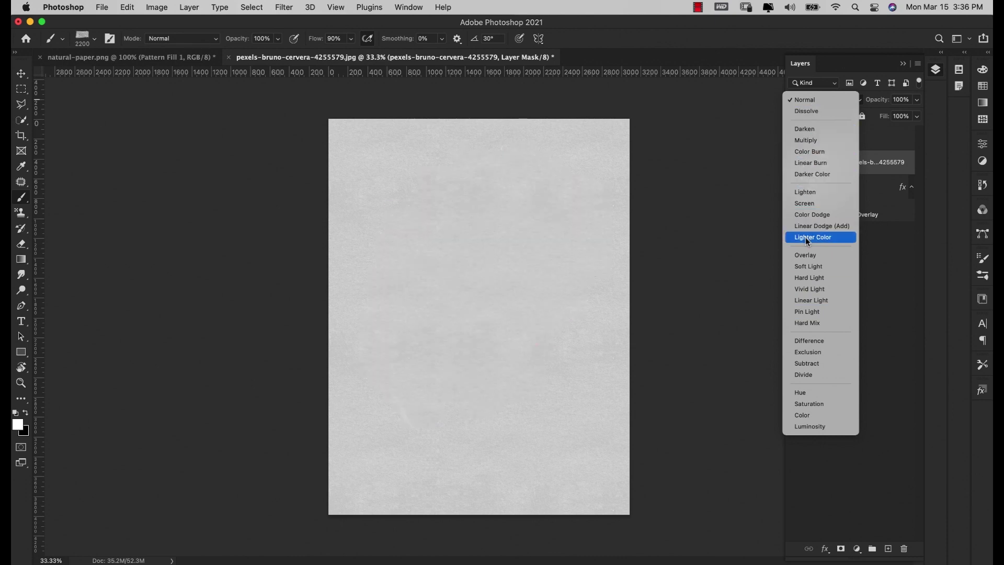
left_click(881, 143)
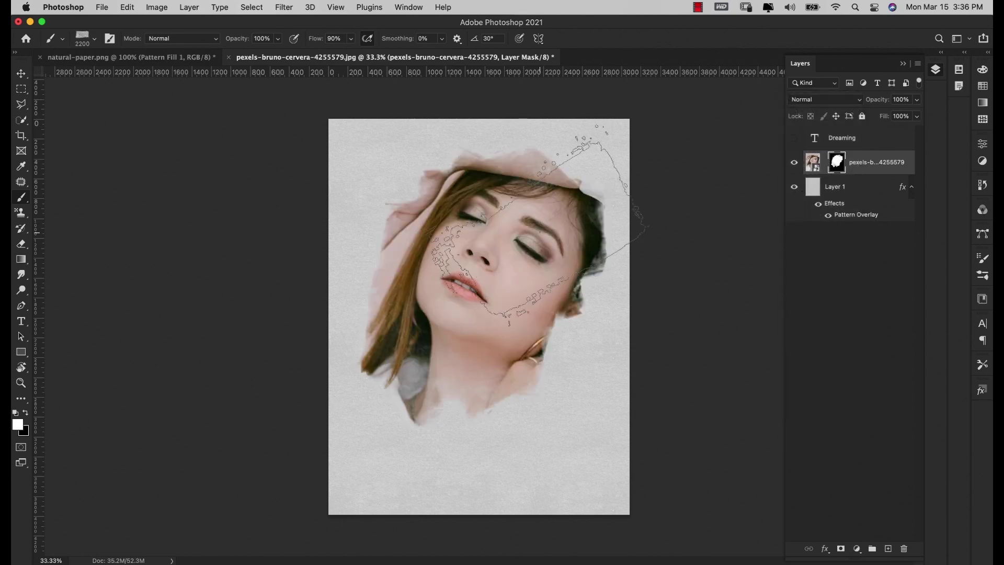
key("v")
mouse_move(569, 264)
left_mouse_down()
mouse_move(584, 181)
mouse_move(496, 263)
mouse_move(489, 201)
mouse_move(552, 194)
mouse_move(580, 232)
left_mouse_up()
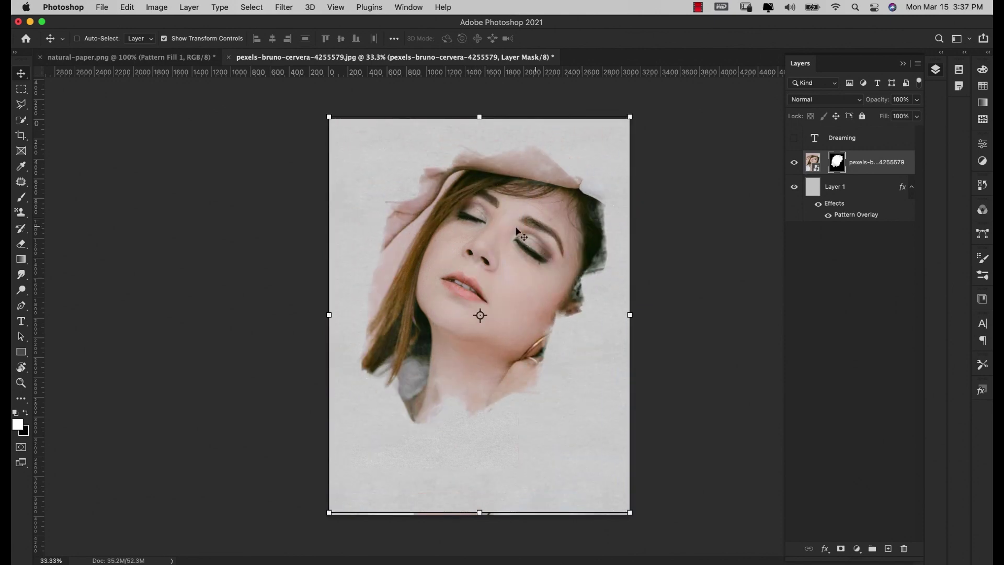
left_click_drag(552, 303, 583, 231)
mouse_move(555, 310)
left_mouse_down()
mouse_move(439, 327)
mouse_move(458, 311)
mouse_move(547, 291)
mouse_move(553, 298)
left_mouse_up()
left_click(878, 412)
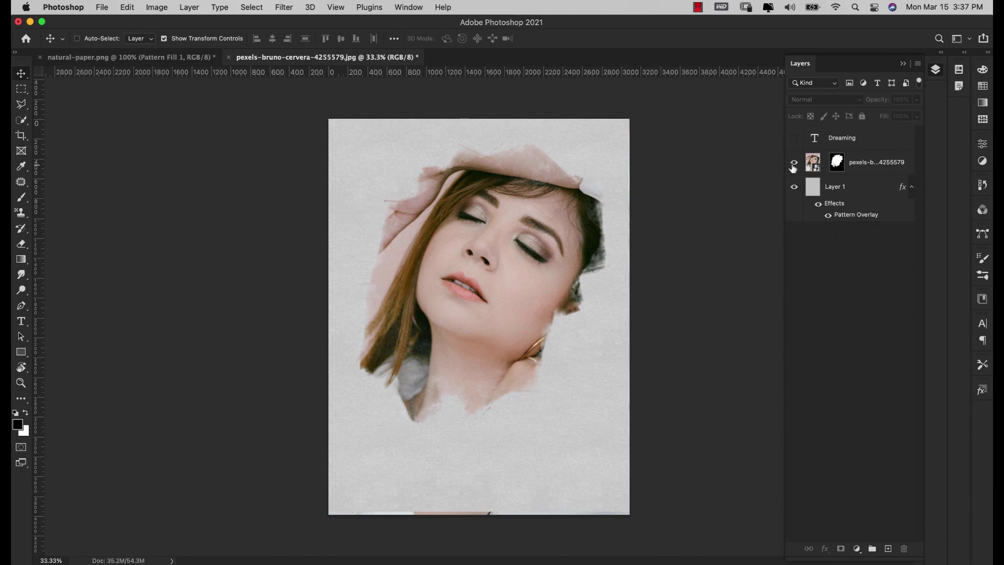
Delete the portrait photo's layer mask so the full photo shows again
right_click(842, 161)
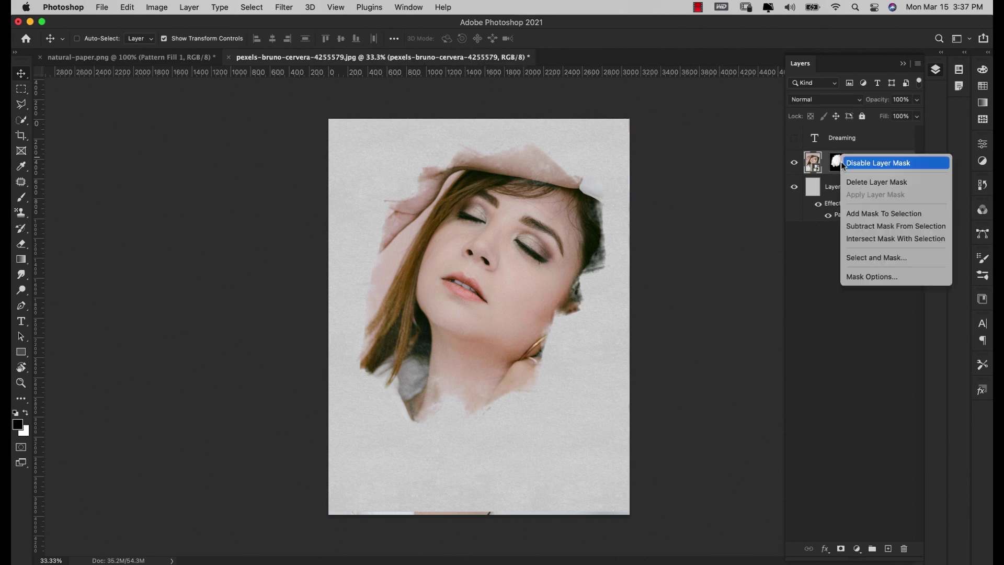
left_click(877, 182)
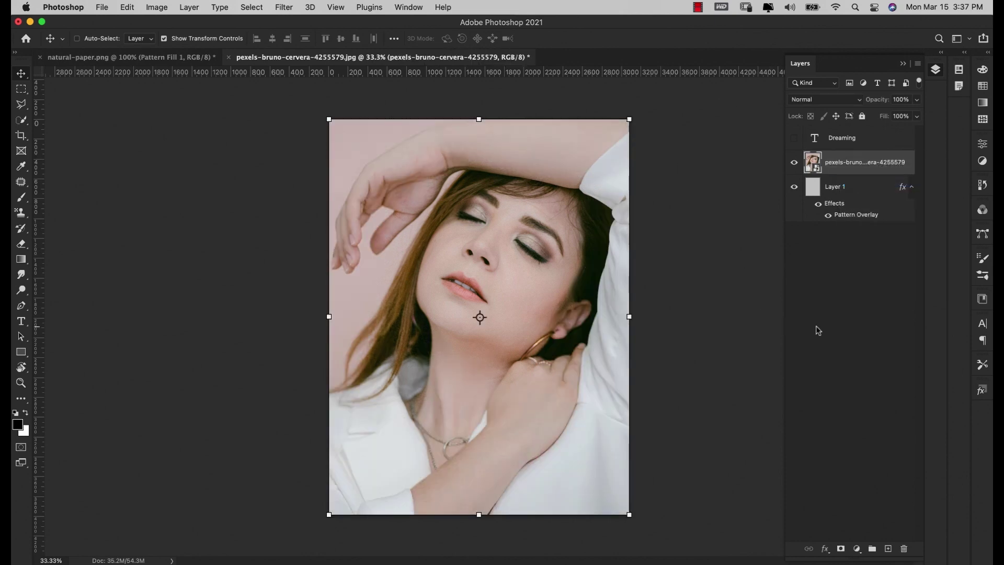
left_click(831, 286)
Review Layer 1's Pattern Overlay (Screen, 400% scale) without changes, then hide the portrait layer
left_click_drag(421, 419, 848, 219)
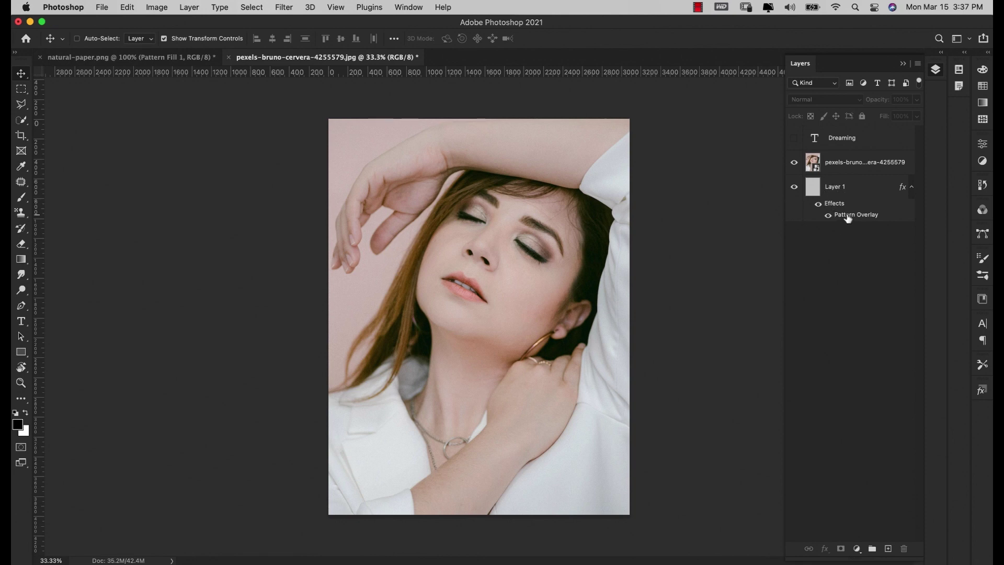
double_click(848, 215)
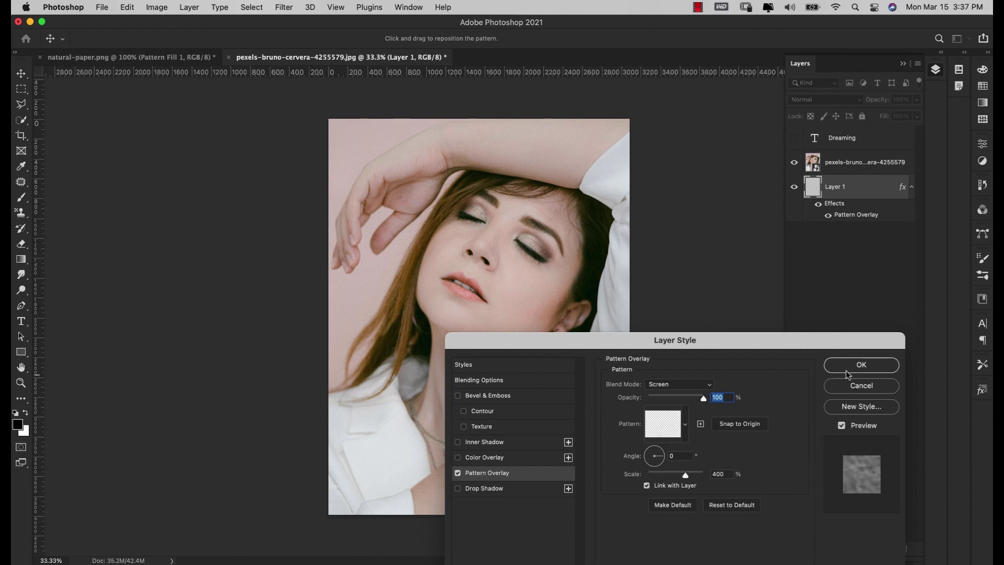
left_click(858, 385)
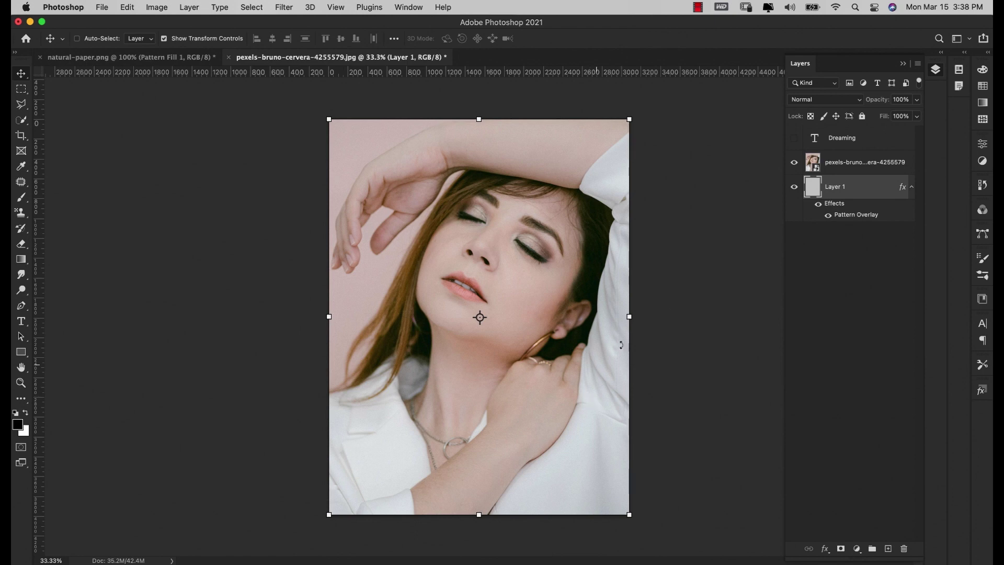
left_click(795, 162)
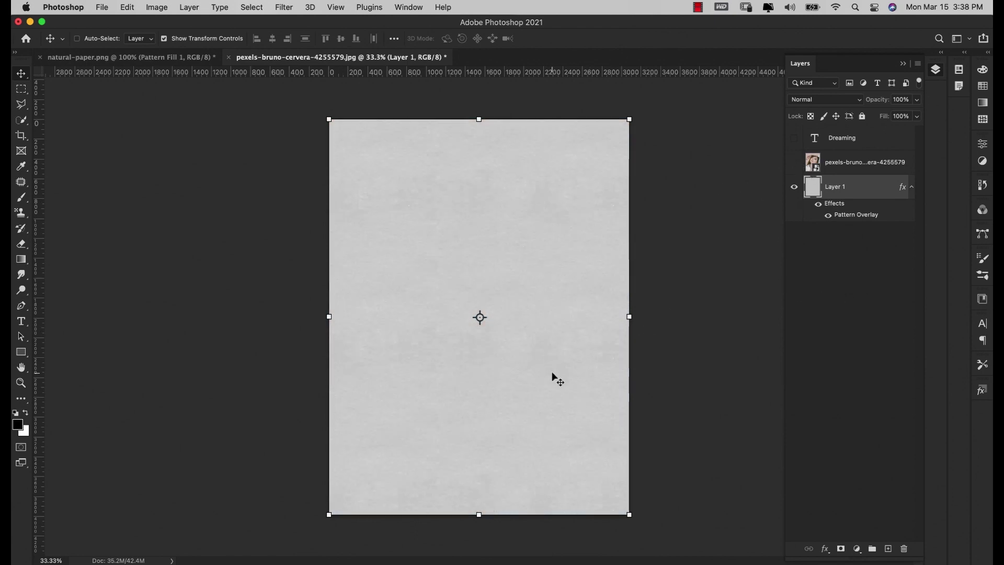
Add an empty Layer 2, choose the Big Rough Wash brush, and bring up Chrome's Adobe brushes page
left_click(889, 549)
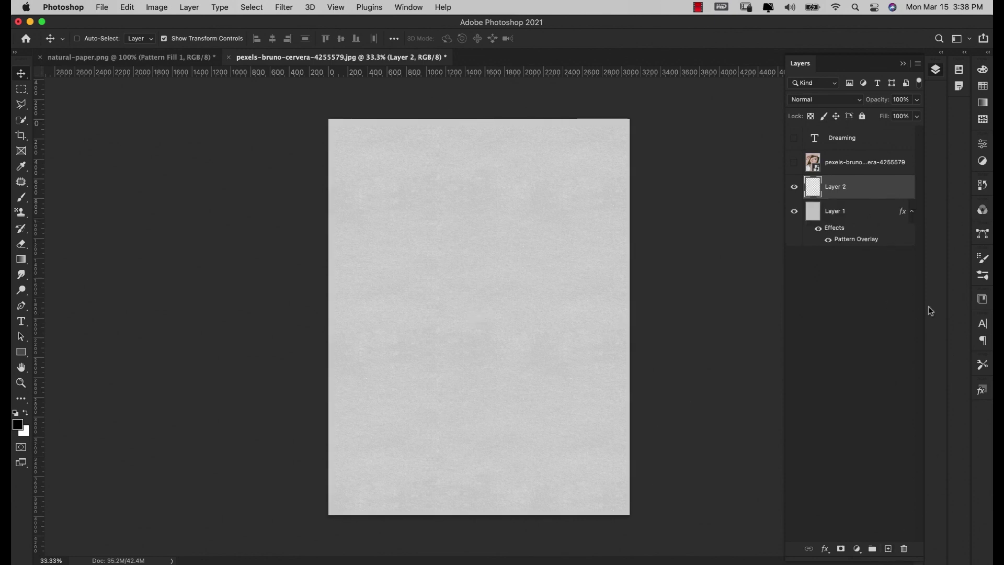
left_click(982, 277)
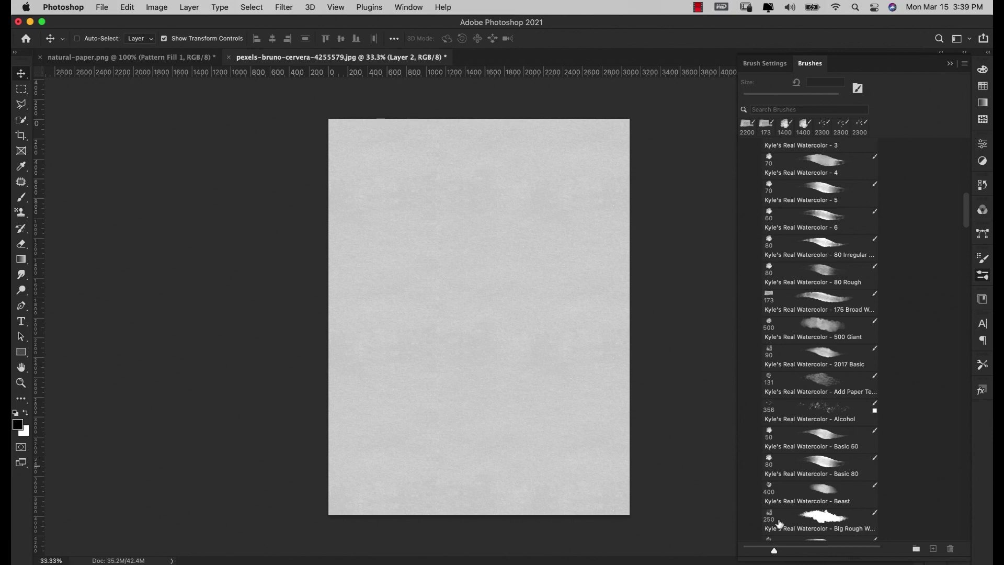
left_click(851, 530)
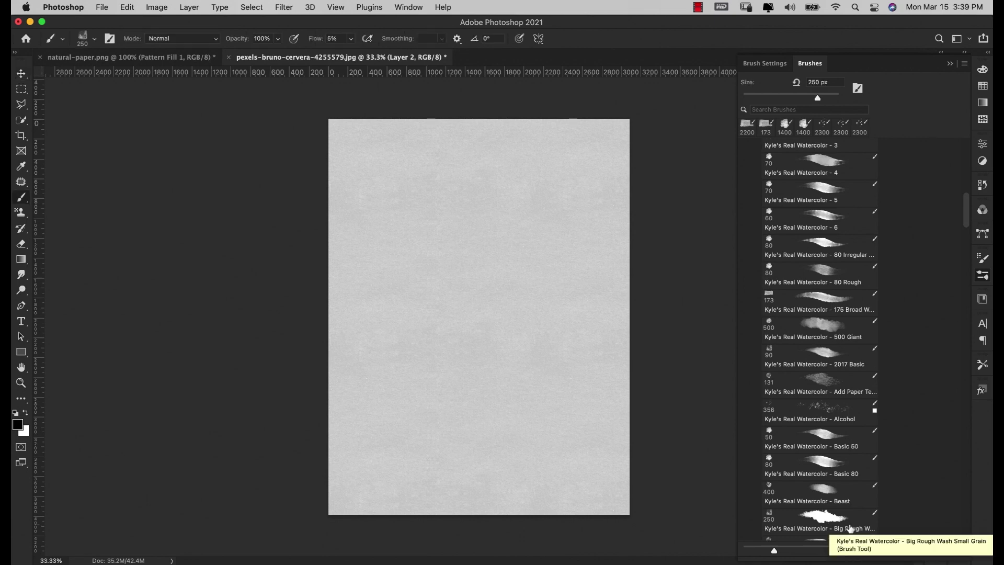
key("v")
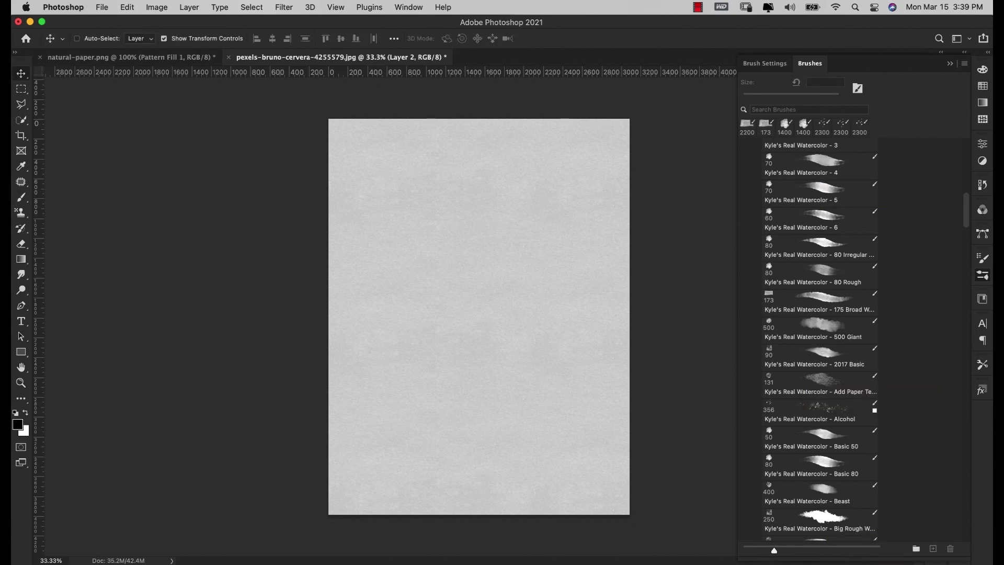
left_click(447, 561)
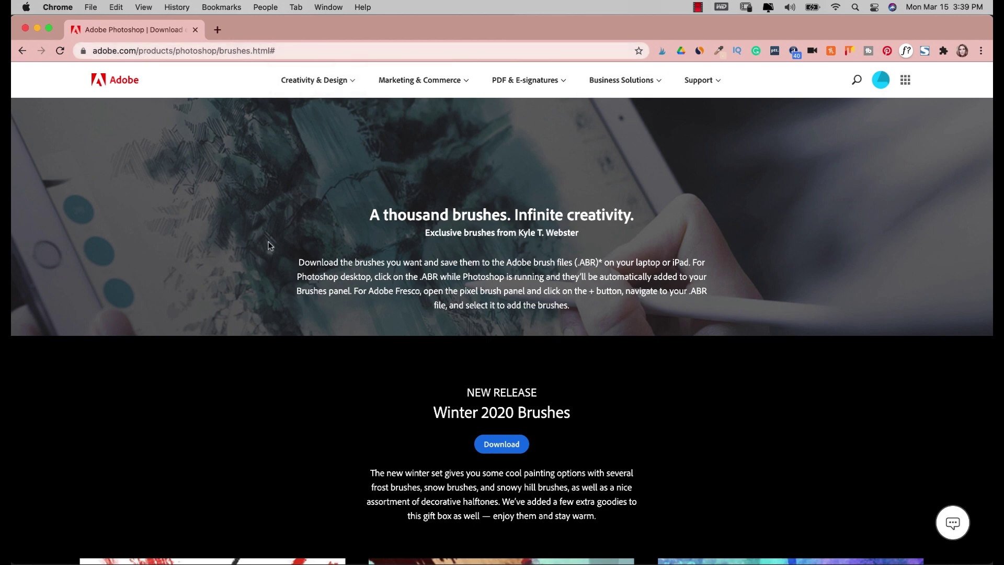
Scroll the Adobe brushes page down to the Watercolor card and back up
scroll(504, 376, "down", 7)
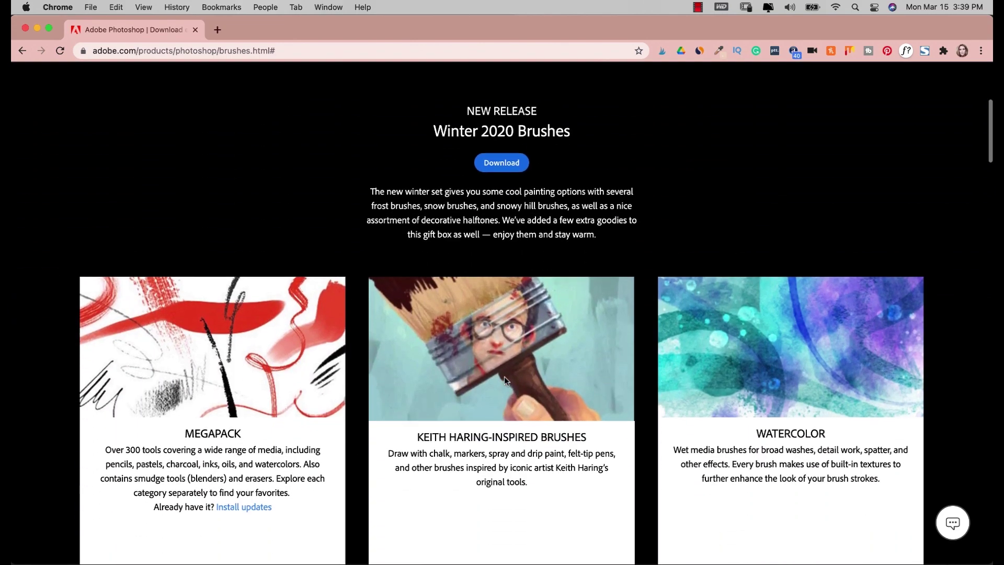
scroll(505, 375, "down", 2)
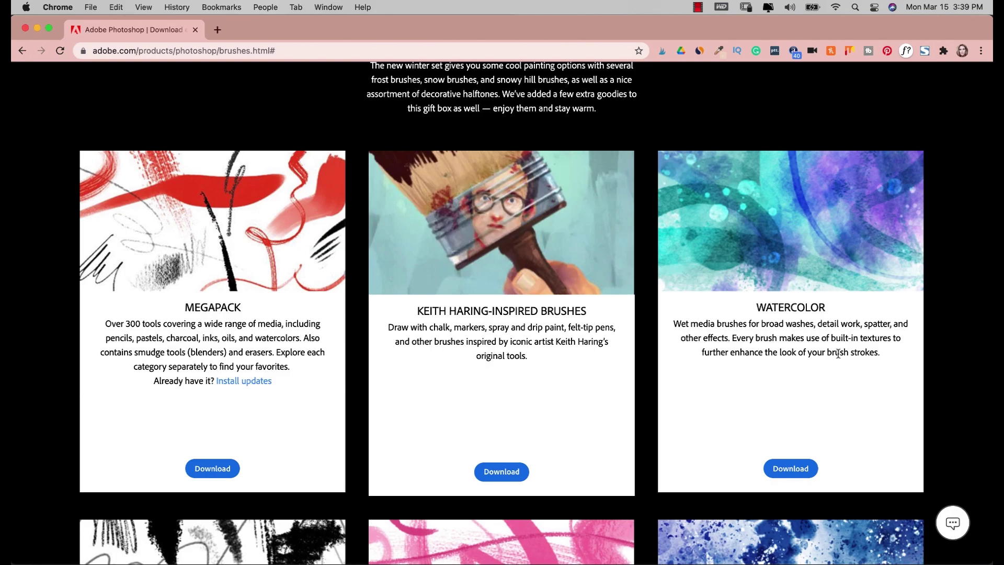
scroll(584, 403, "down", 12)
scroll(584, 402, "down", 20)
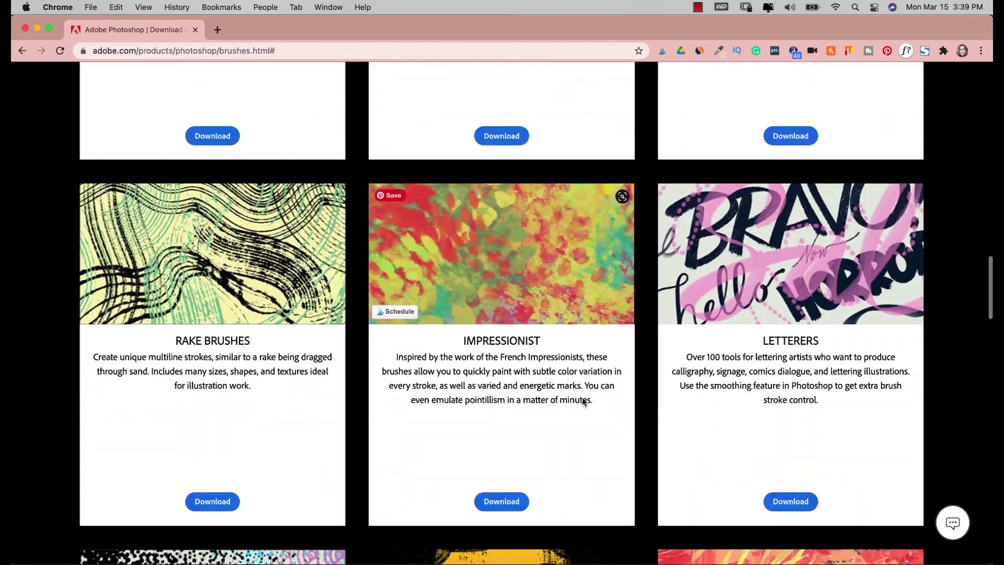
scroll(584, 402, "up", 20)
scroll(584, 402, "up", 15)
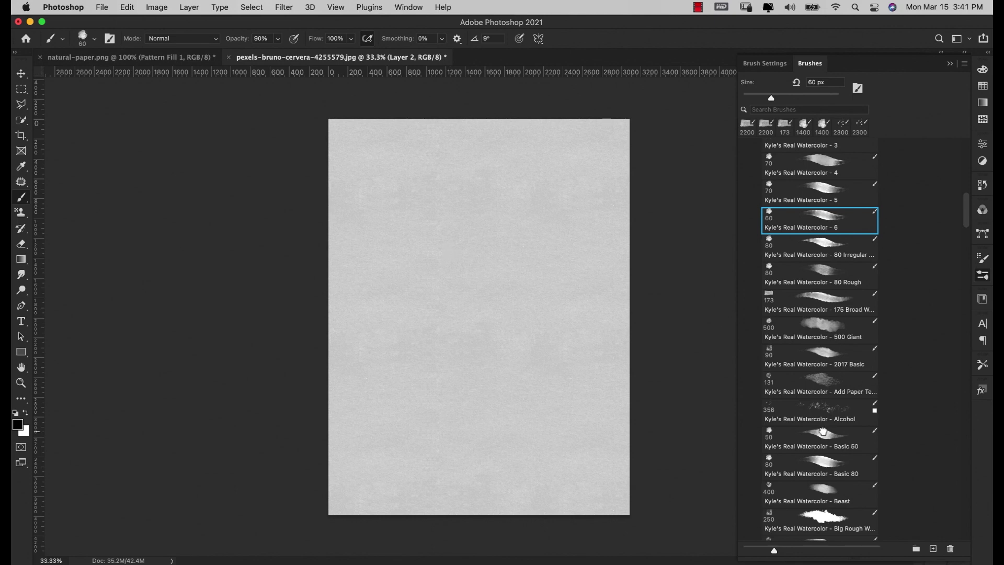
Pick the Kyle's Real Watercolor - Beast brush and enlarge it to 1400 px
left_click(823, 432)
left_click(835, 495)
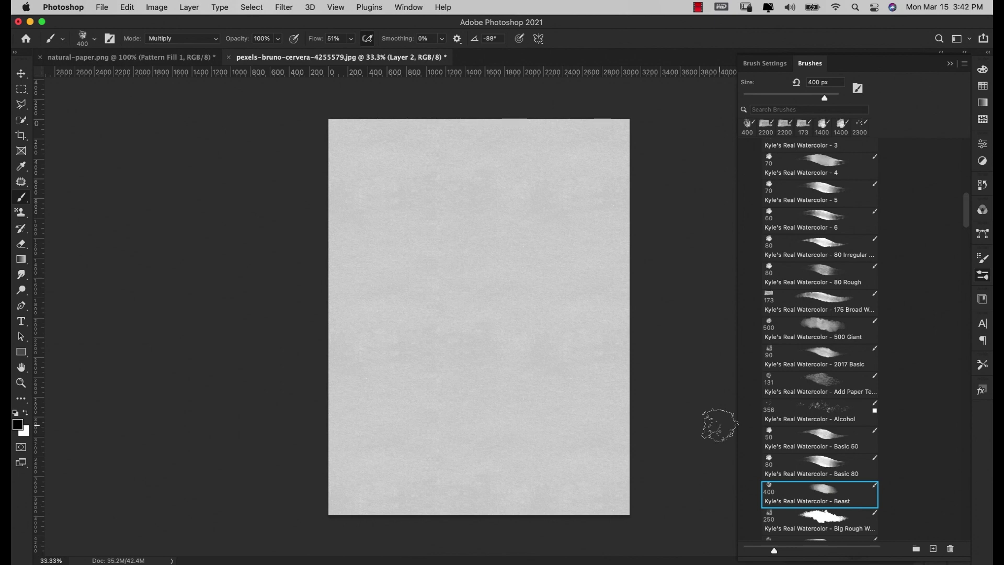
scroll(831, 492, "down", 4)
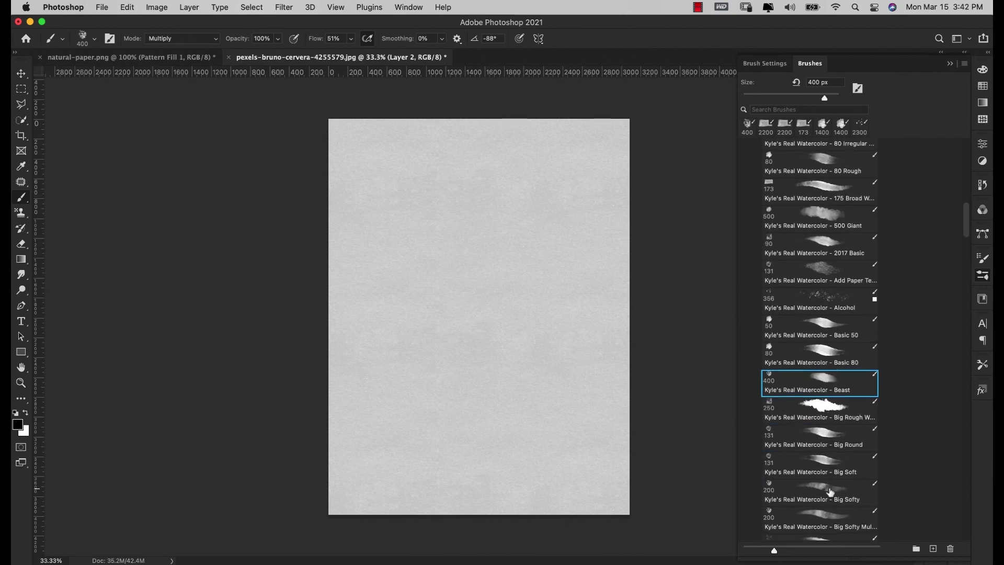
key("bracketright")
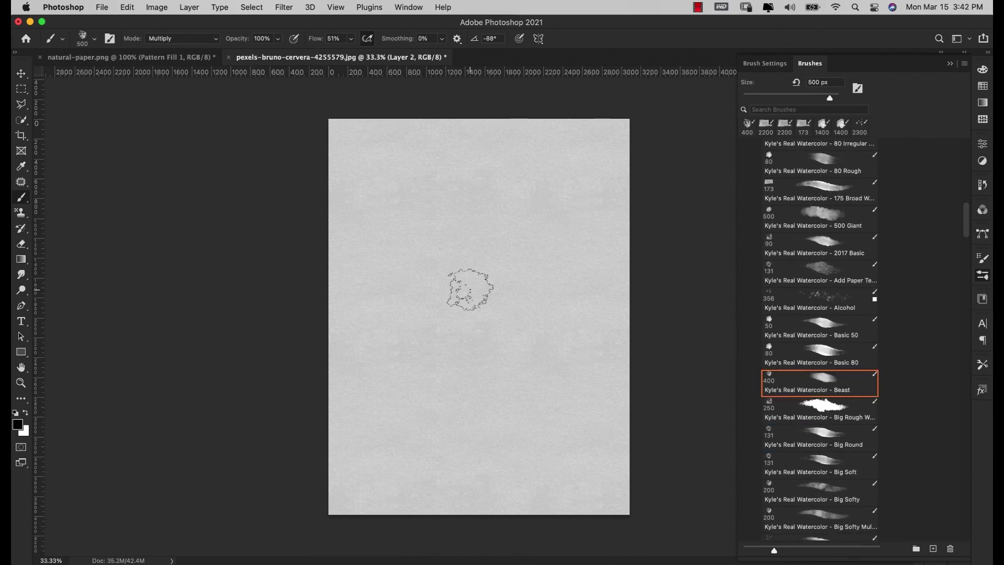
key("bracketright")
key("bracketright")
key("bracketright")
key("bracketright")
key("bracketright")
key("bracketright")
key("bracketright")
key("bracketright")
key("bracketright")
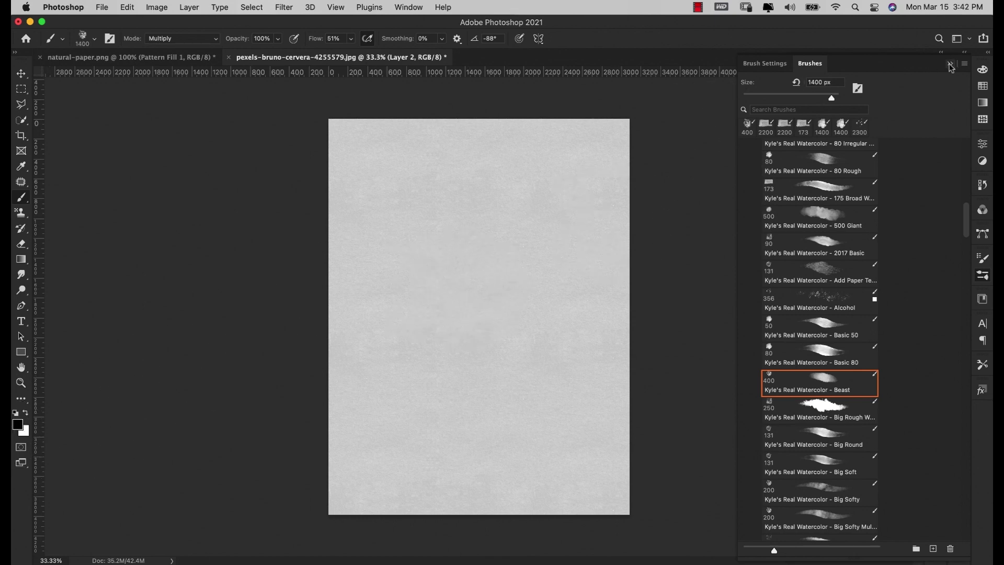
Set the brush flow to 25% and opacity to about 65%
left_click(341, 39)
type("25")
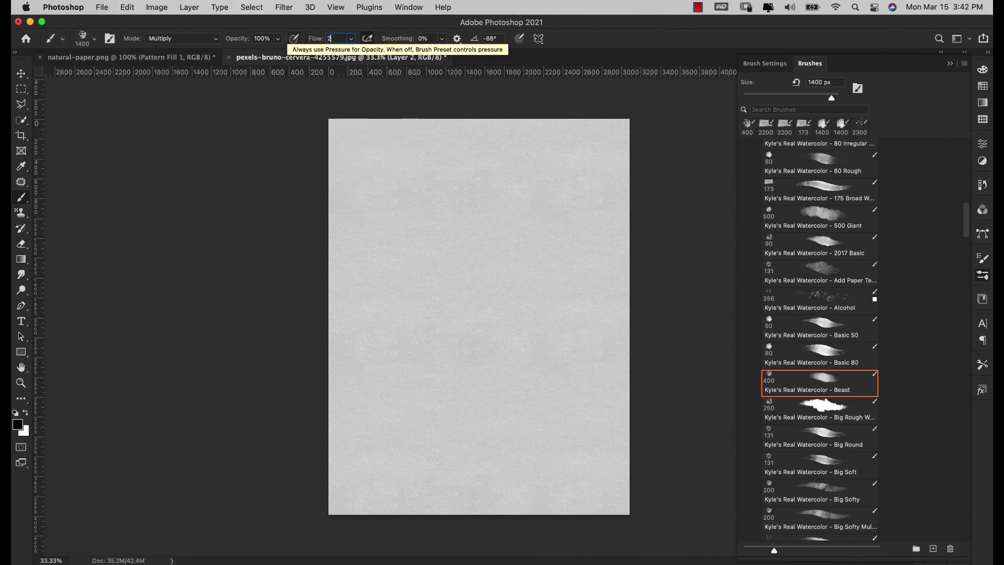
left_click(278, 39)
left_click_drag(276, 52, 258, 52)
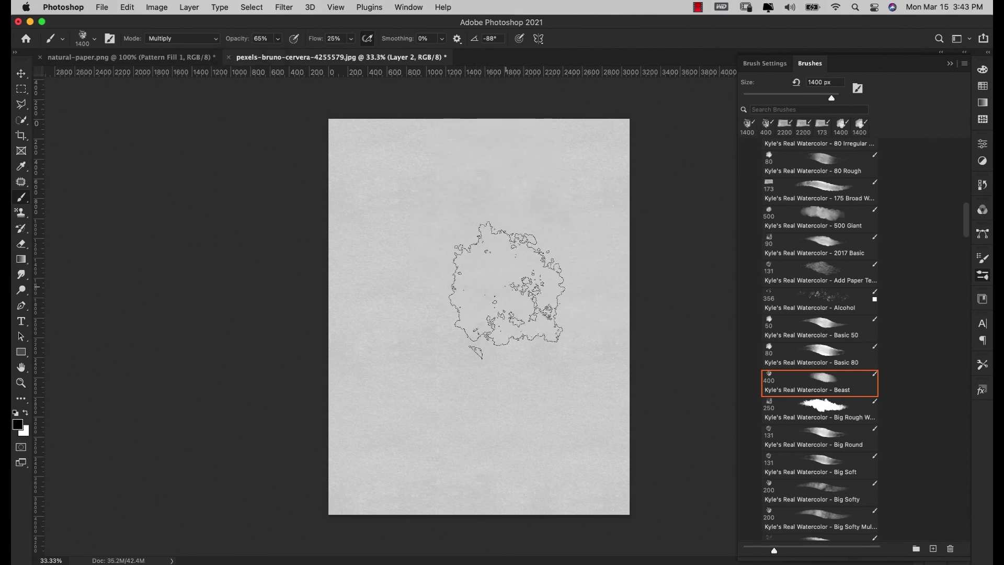
Paint overlapping Beast brush dabs across Layer 2 to build a large dark grey wash
left_click(475, 225)
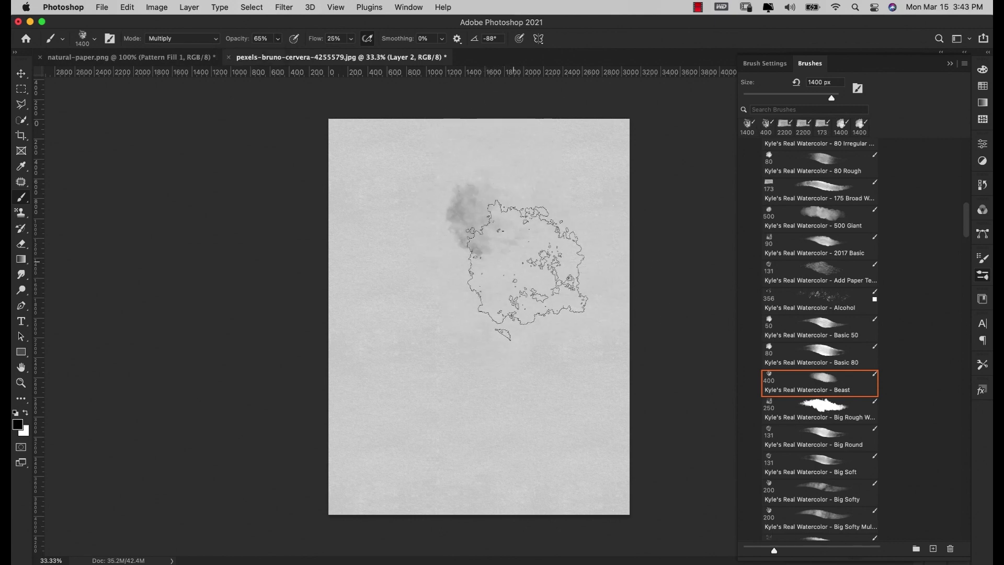
left_click(502, 272)
mouse_move(538, 303)
left_mouse_down()
mouse_move(481, 278)
mouse_move(510, 315)
mouse_move(491, 343)
mouse_move(469, 344)
mouse_move(438, 255)
mouse_move(444, 202)
mouse_move(528, 238)
mouse_move(541, 213)
mouse_move(495, 216)
mouse_move(542, 277)
mouse_move(508, 372)
mouse_move(466, 377)
mouse_move(457, 341)
mouse_move(432, 314)
mouse_move(476, 267)
mouse_move(496, 273)
mouse_move(506, 261)
mouse_move(455, 330)
mouse_move(504, 329)
mouse_move(525, 241)
mouse_move(543, 228)
mouse_move(544, 192)
mouse_move(458, 214)
mouse_move(428, 301)
mouse_move(408, 323)
mouse_move(407, 383)
mouse_move(466, 392)
mouse_move(484, 373)
mouse_move(519, 394)
mouse_move(542, 368)
left_mouse_up()
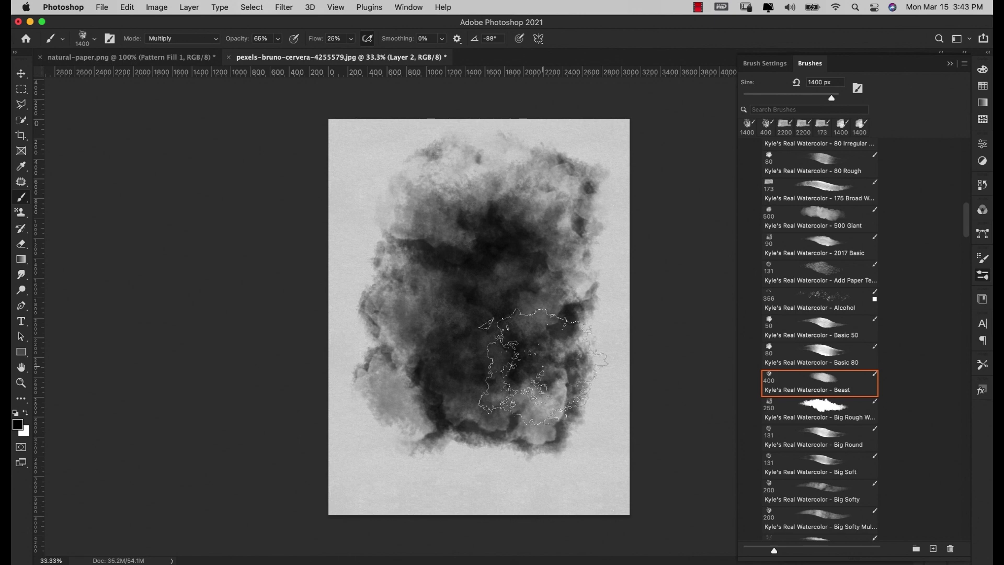
Show the portrait layer and clip it to Layer 2's watercolor patch, checking the shape
left_click(950, 63)
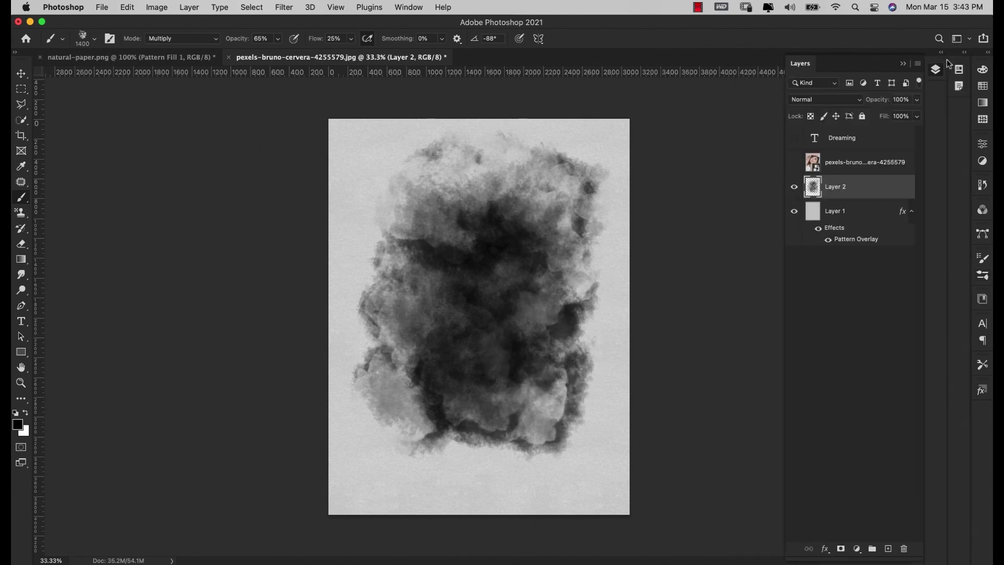
left_click(794, 162)
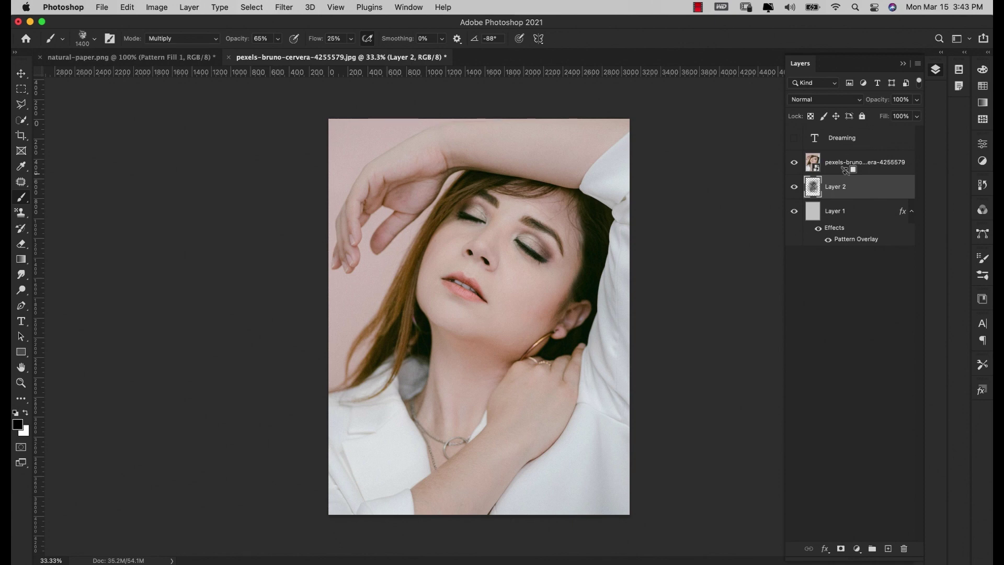
left_click(845, 170, "alt")
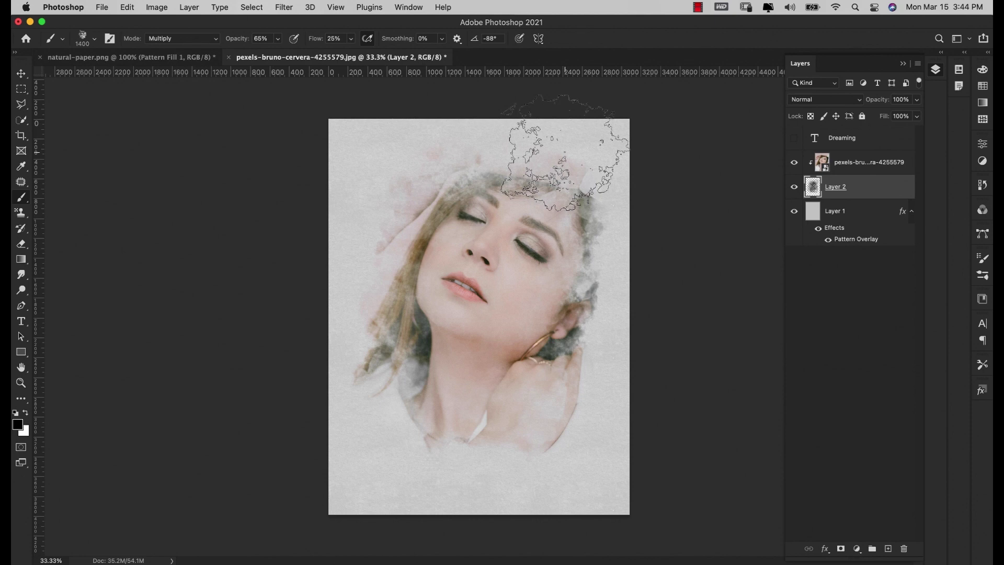
left_click(795, 162)
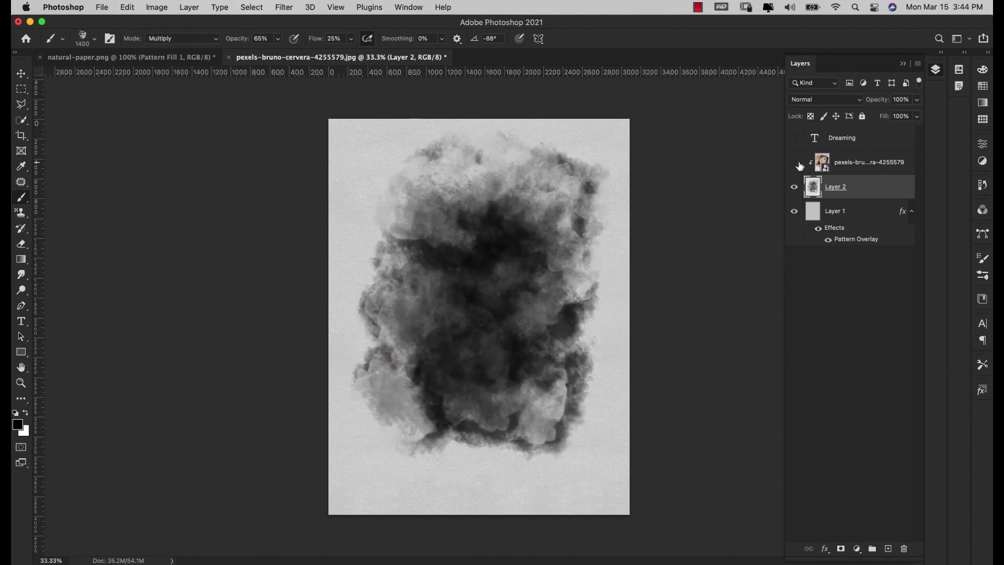
left_click(795, 163)
left_click_drag(797, 193, 814, 189)
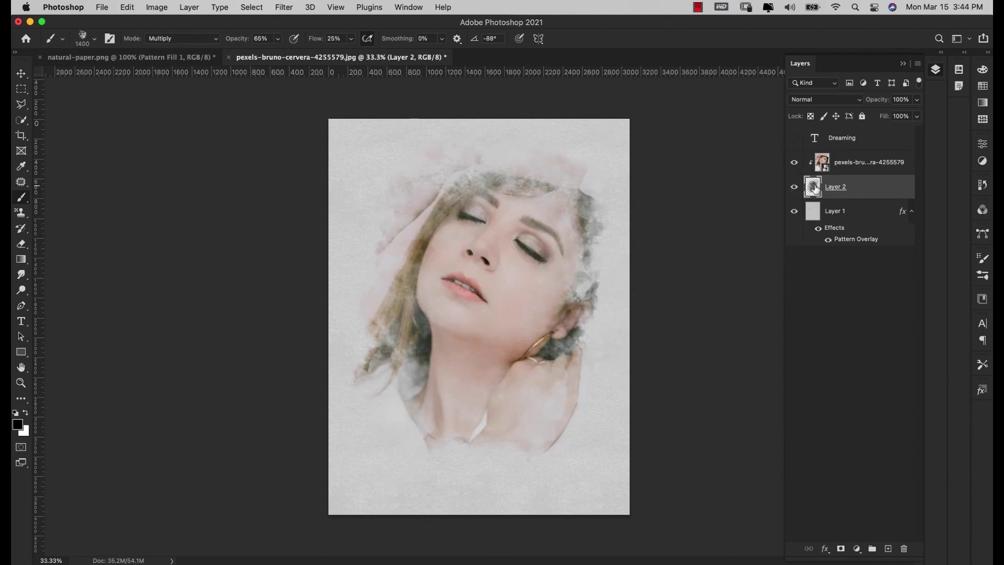
left_click(856, 102)
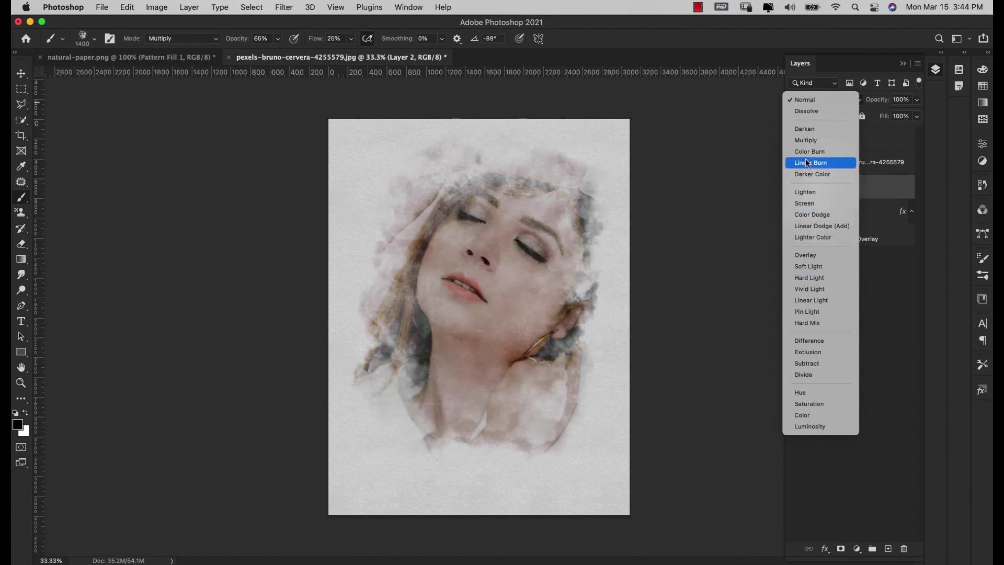
Set Layer 2 to Linear Burn, show the gold Dreaming text, and hide the portrait photo
left_click(808, 162)
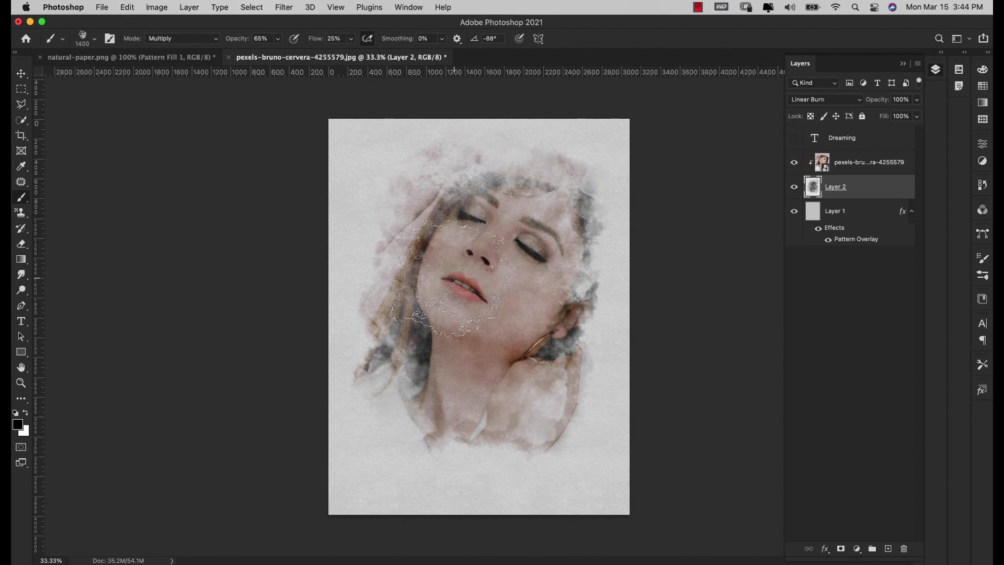
left_click(795, 137)
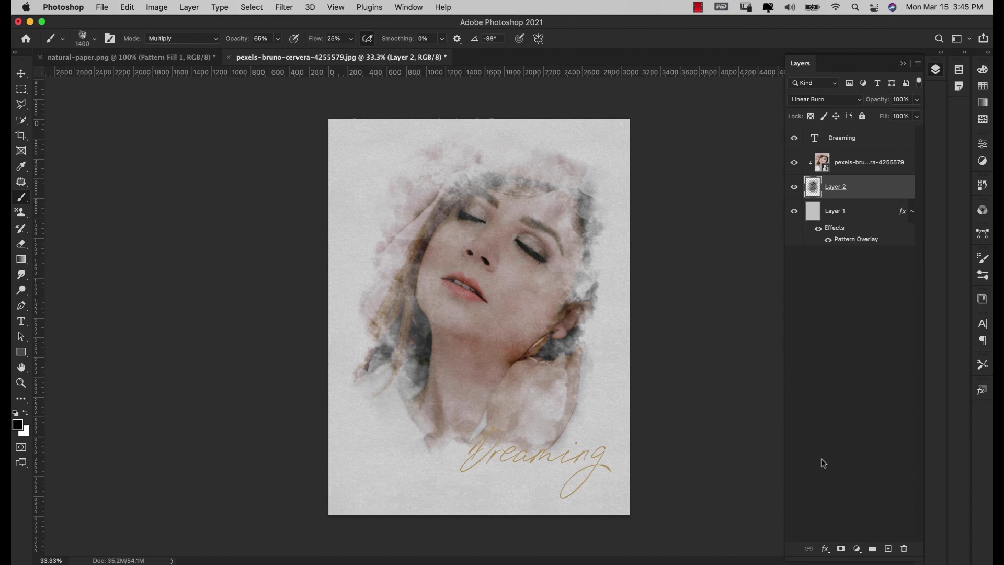
left_click(795, 166)
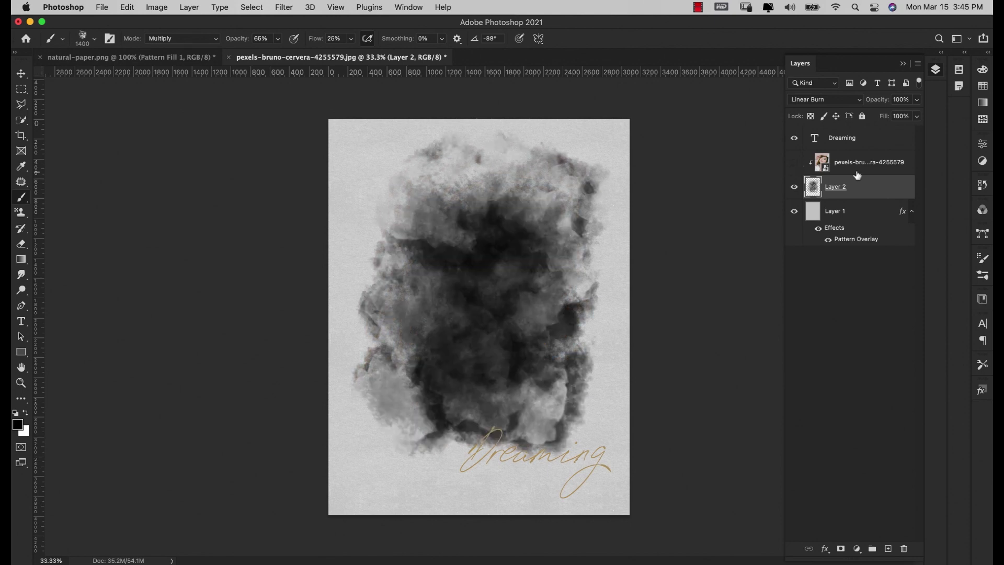
left_click(858, 164)
Release the photo's clipping mask, hide the Dreaming text, and select Layer 2
right_click(858, 162)
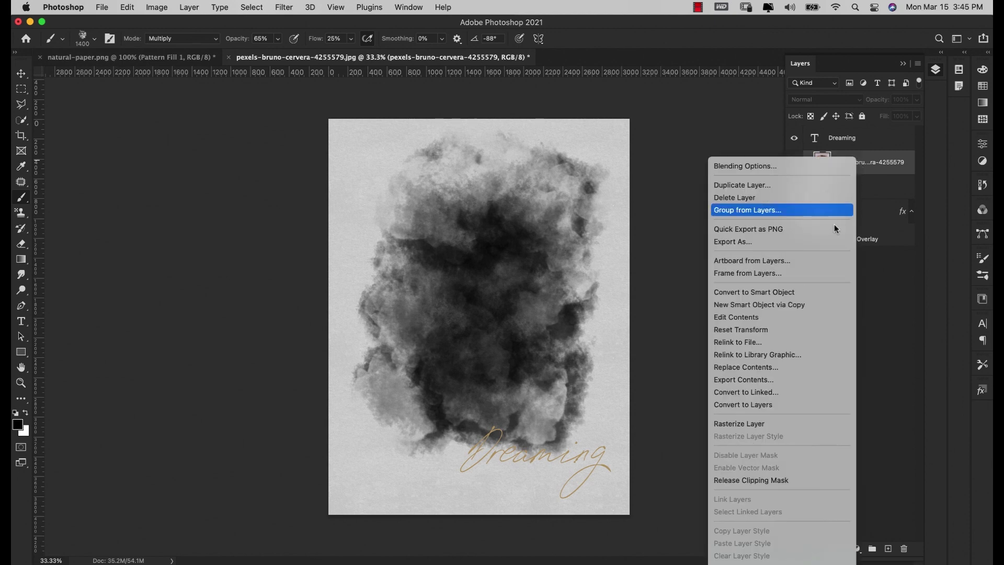
left_click(735, 480)
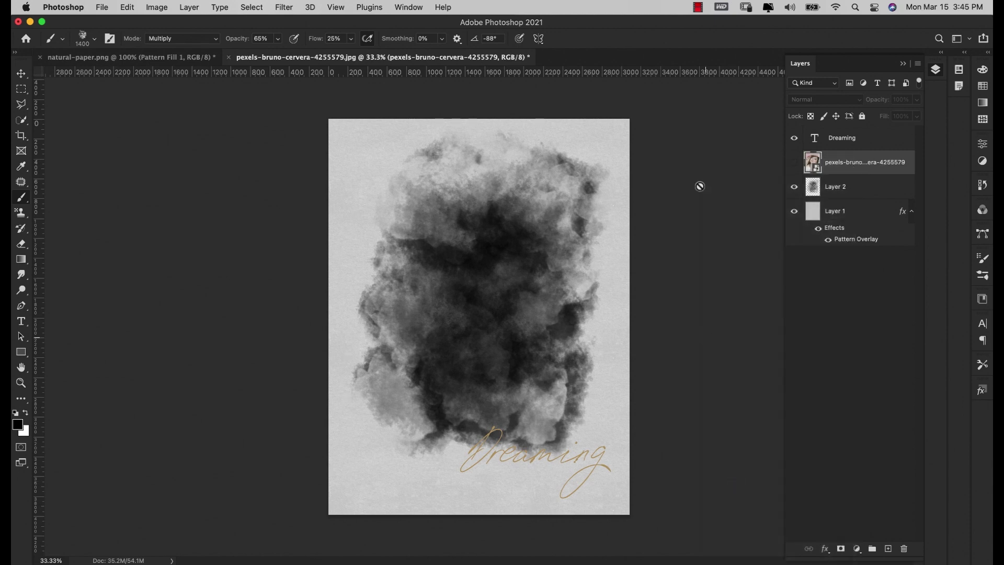
left_click(794, 139)
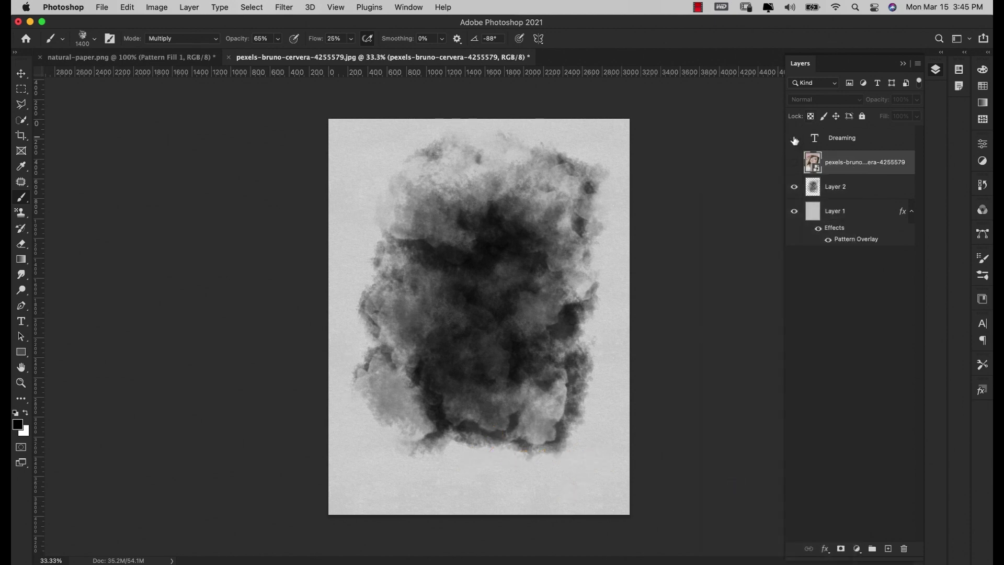
left_click(863, 197)
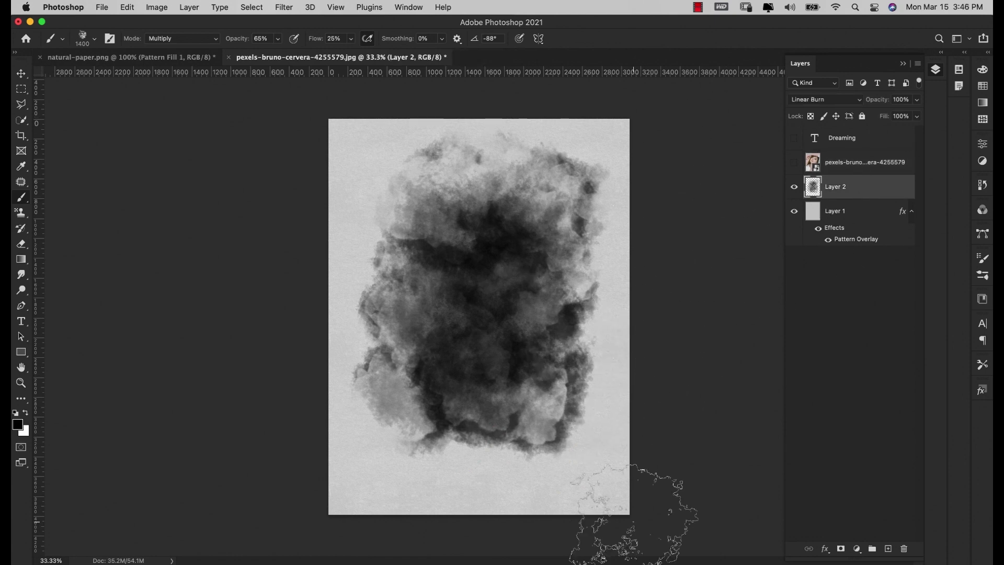
Add an empty Layer 3, choose the 80 Rough brush, and hide Layer 2
left_click(890, 548)
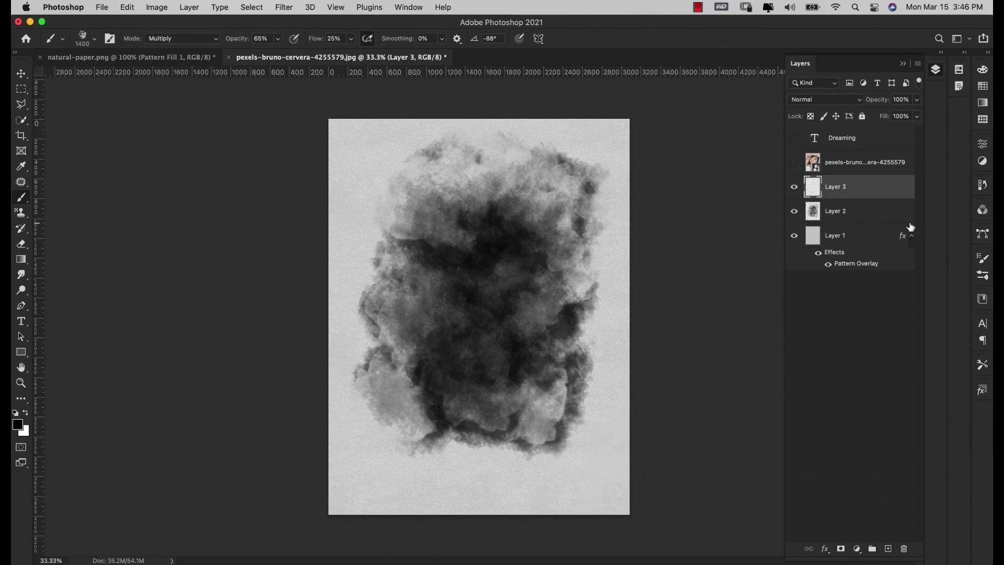
left_click(983, 277)
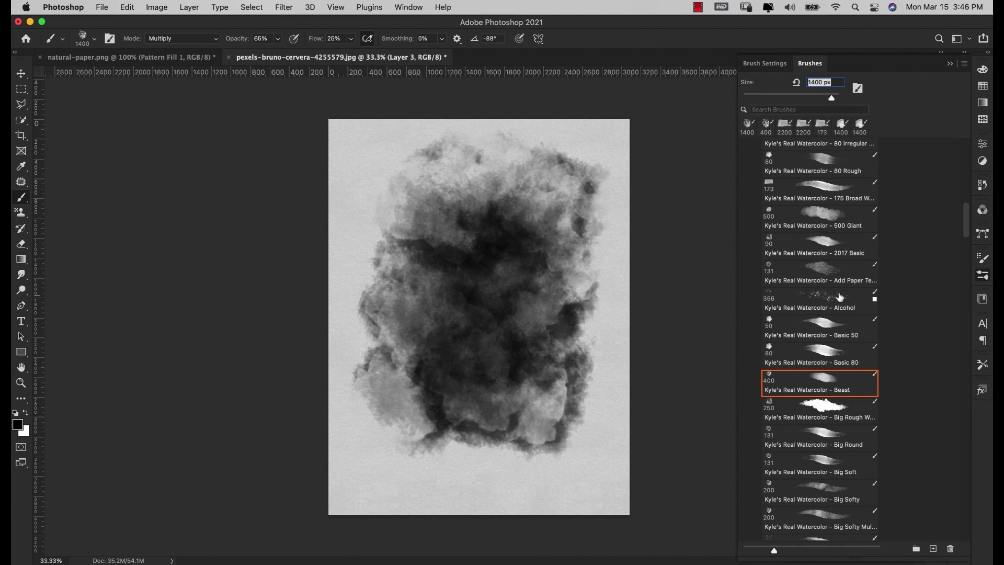
left_click(802, 166)
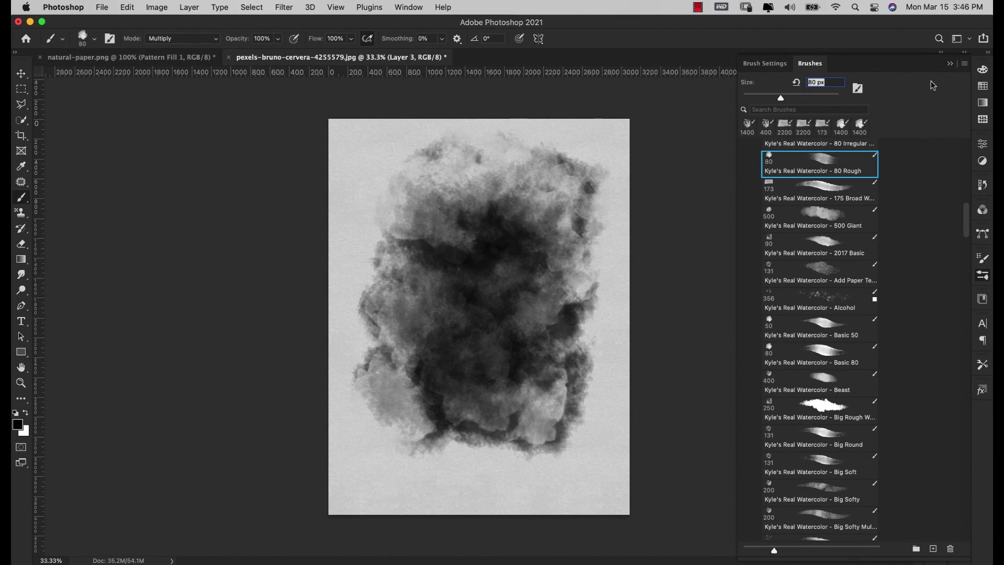
left_click(951, 64)
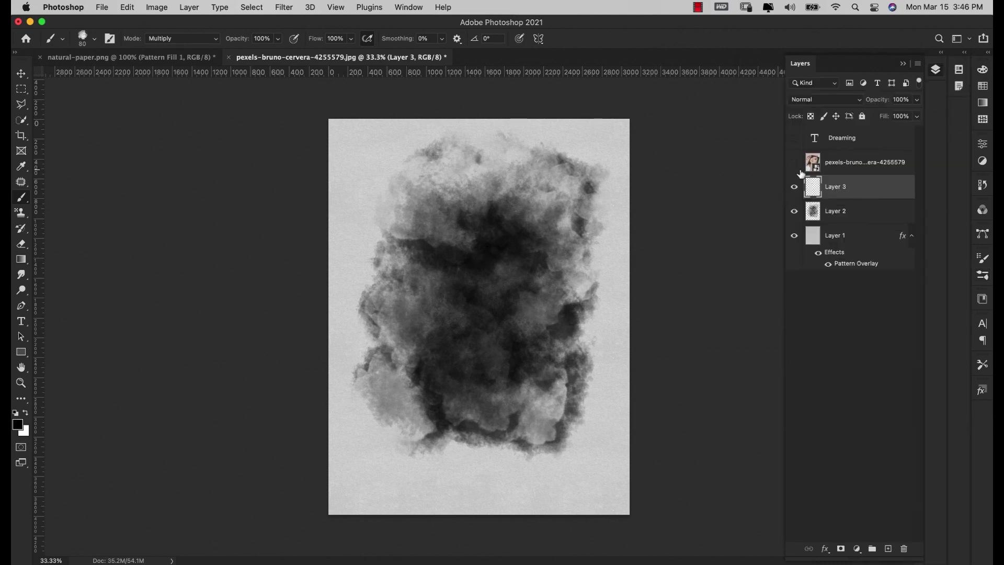
left_click(794, 212)
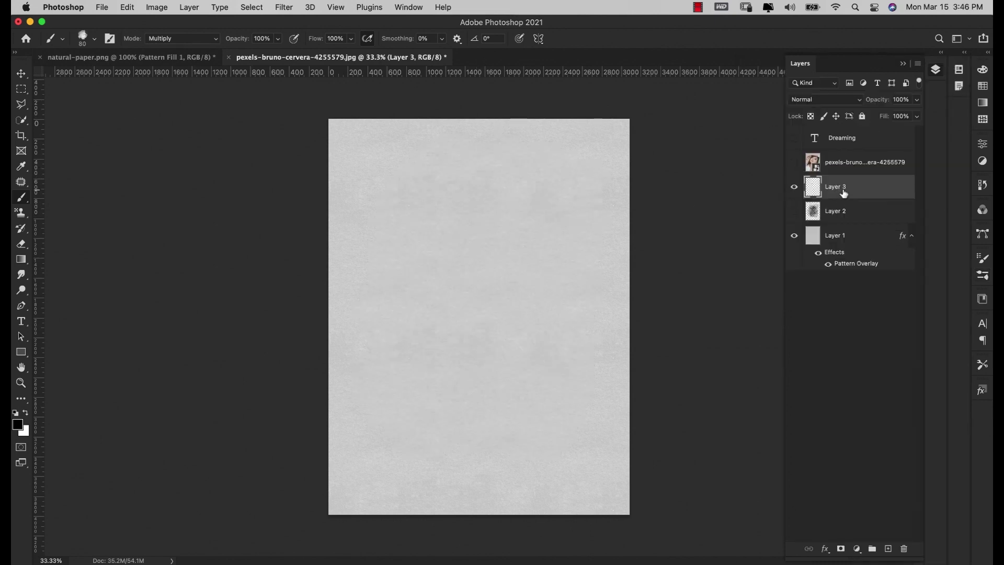
Set the watercolour brush to size 900, 50% flow and 30% opacity
key("bracketright")
key("bracketright")
key("bracketright")
key("bracketright")
key("bracketright")
key("bracketright")
key("bracketright")
key("bracketright")
key("bracketright")
key("bracketright")
key("bracketright")
key("bracketright")
key("bracketright")
key("bracketright")
key("bracketright")
key("bracketright")
key("bracketright")
key("bracketright")
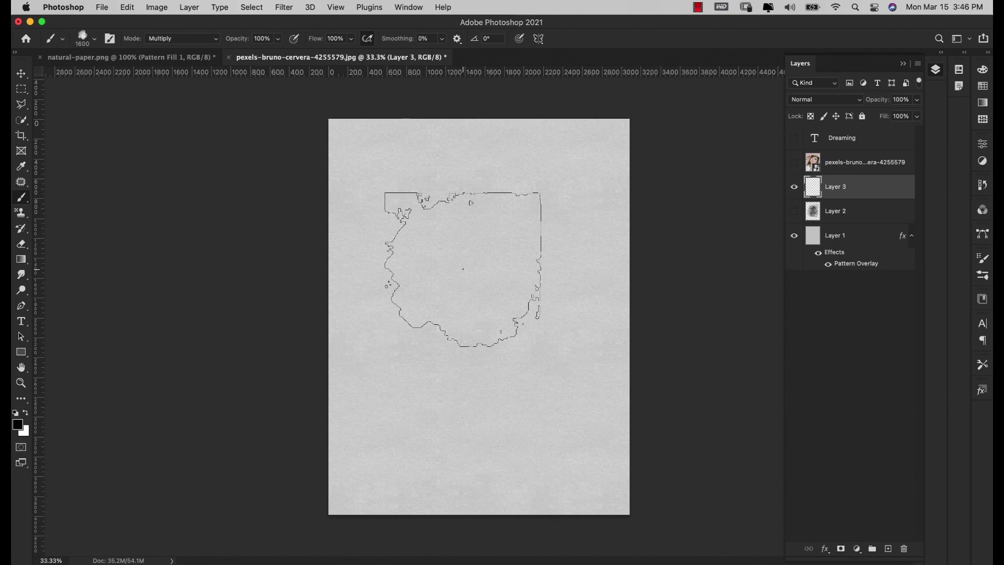
left_click(344, 39)
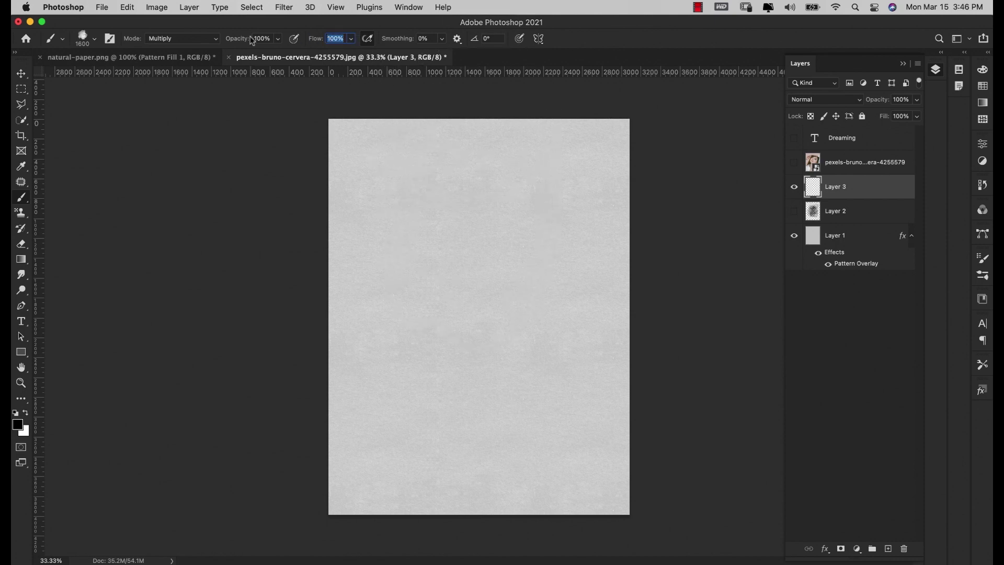
type("50")
left_click(231, 34)
type("30")
Paint large soft grey dabs around the page centre, extending up toward the top
left_click(464, 265)
left_click(529, 268)
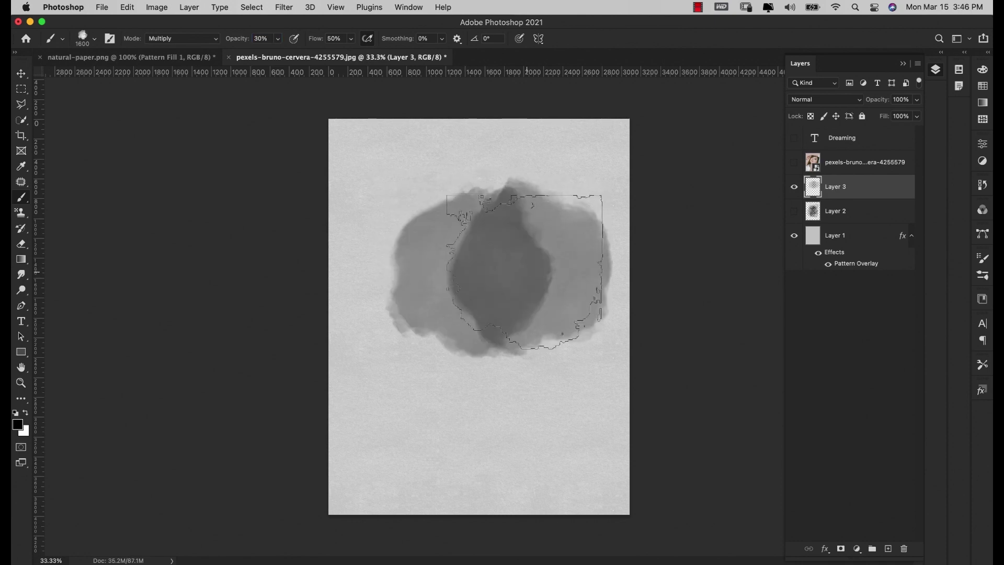
left_click(513, 374)
left_click(474, 312)
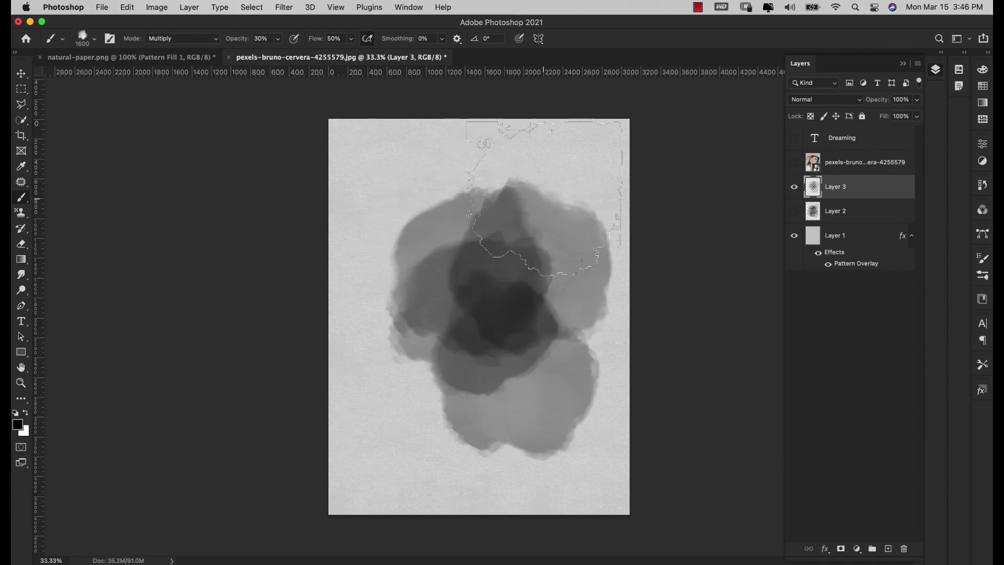
left_click(471, 220)
left_click(544, 202)
left_click(549, 188)
left_click(568, 192)
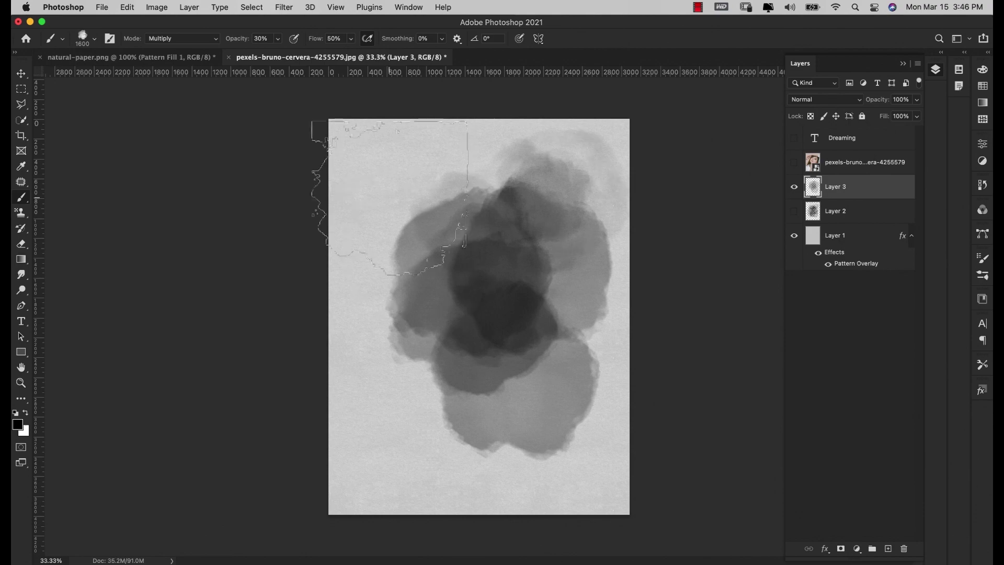
Add more grey dabs on the cluster's left side to darken it, then deselect
left_click(423, 220)
left_click(403, 418)
left_click(475, 421)
left_click(495, 356)
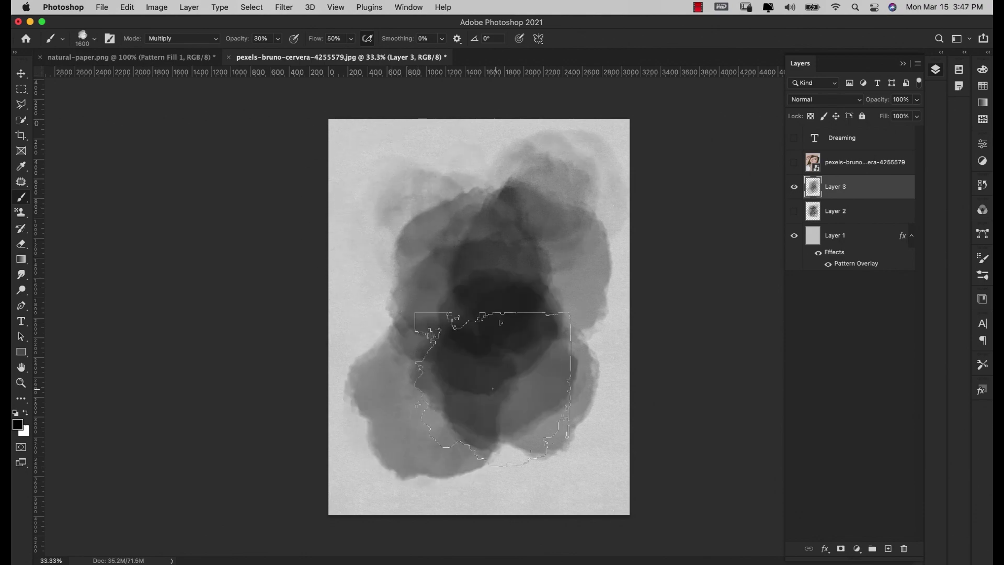
left_click(445, 287)
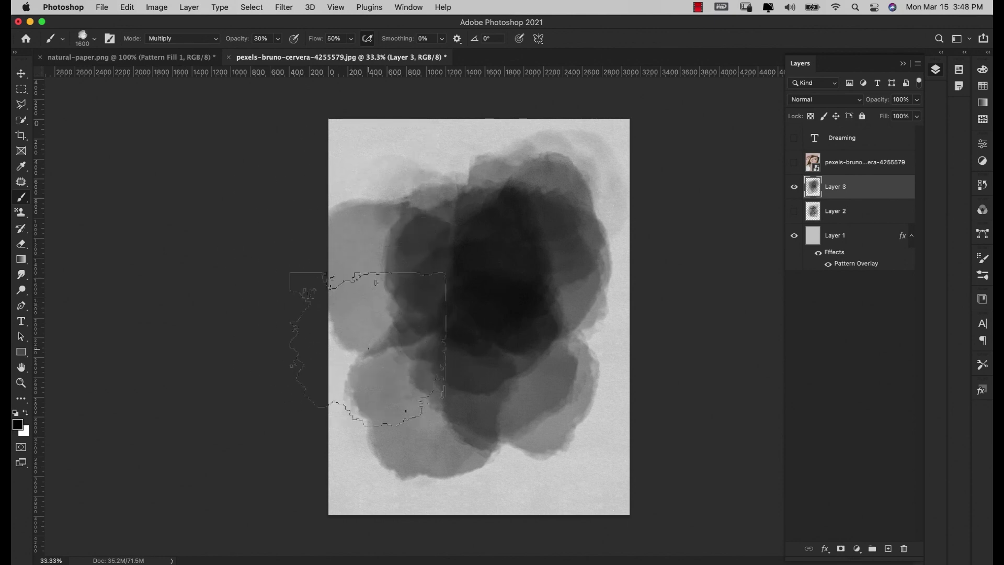
key("super+d")
Nudge the Layer 3 blobs, undo the move, and make Layer 3 active again
key("v")
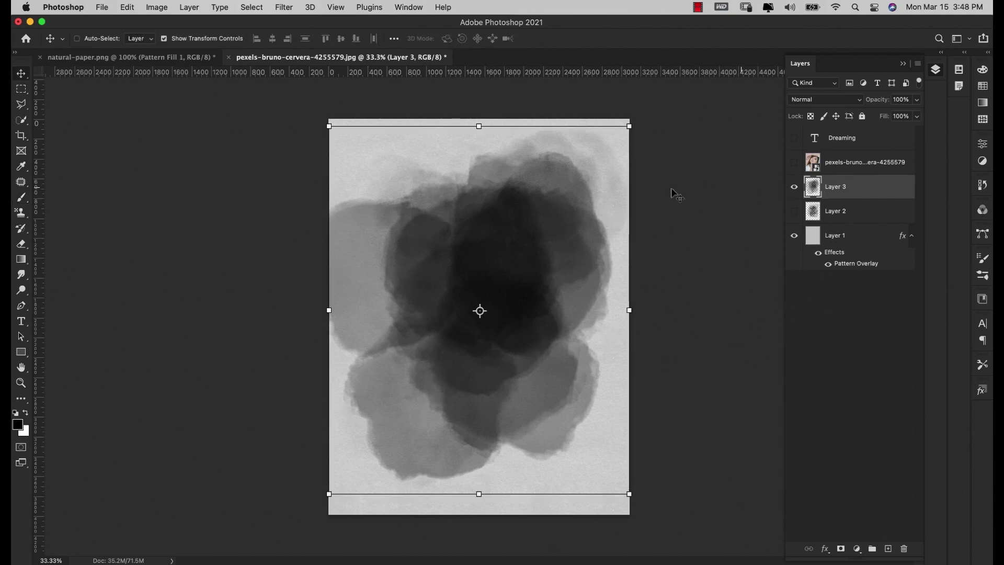
left_click_drag(489, 275, 490, 276)
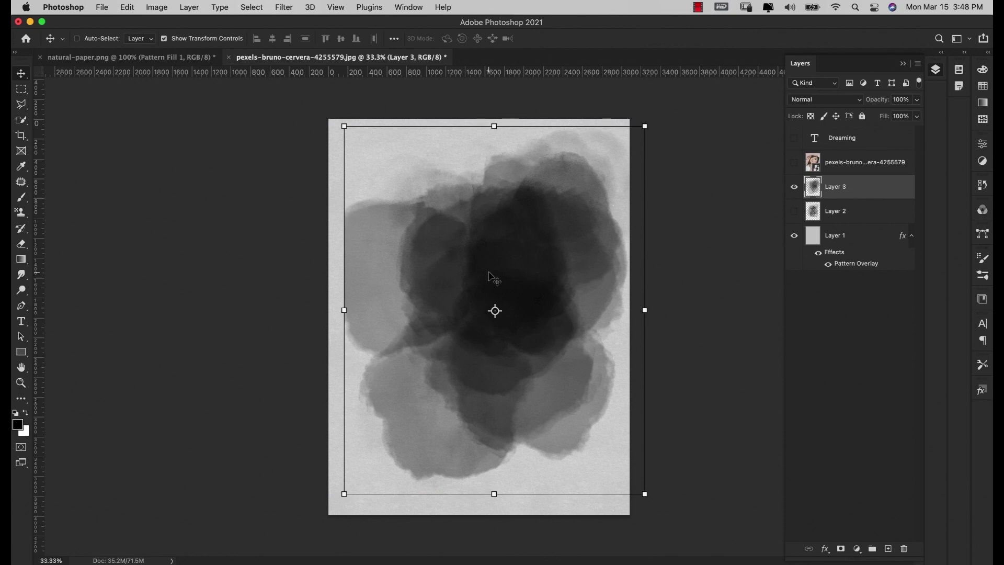
left_click(861, 237)
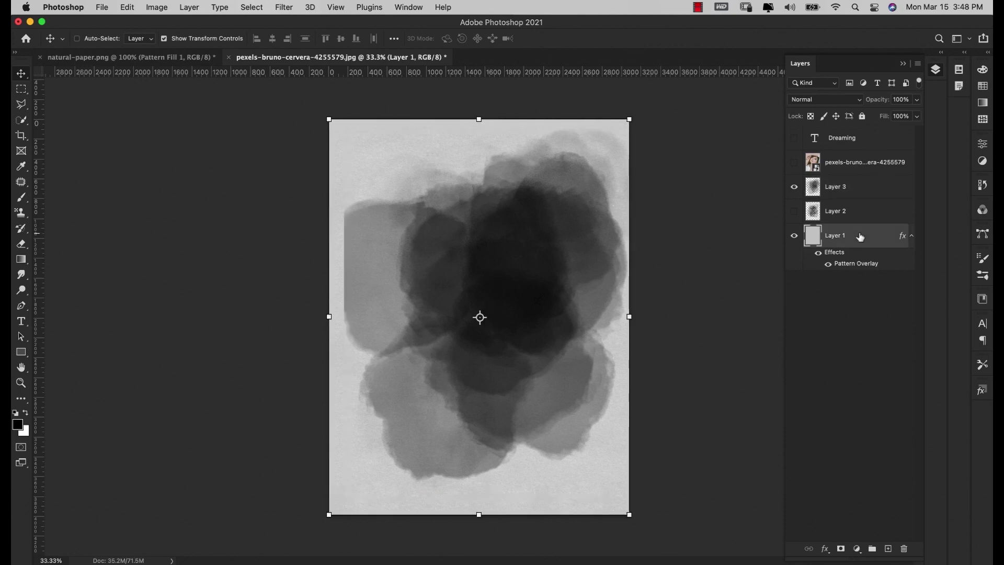
key("super+z")
key("super+z")
key("super+z")
key("super+z")
key("super+z")
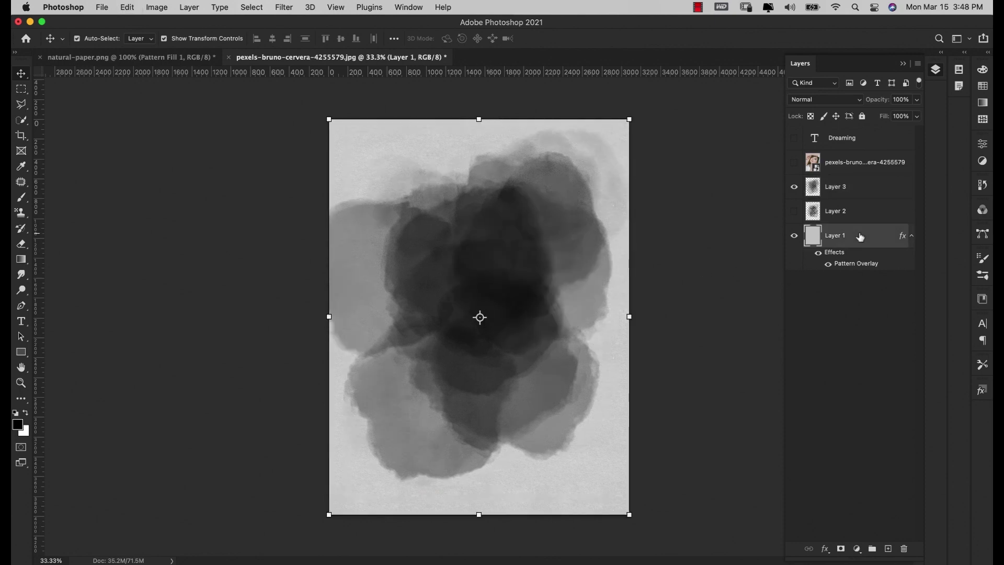
left_click(857, 209)
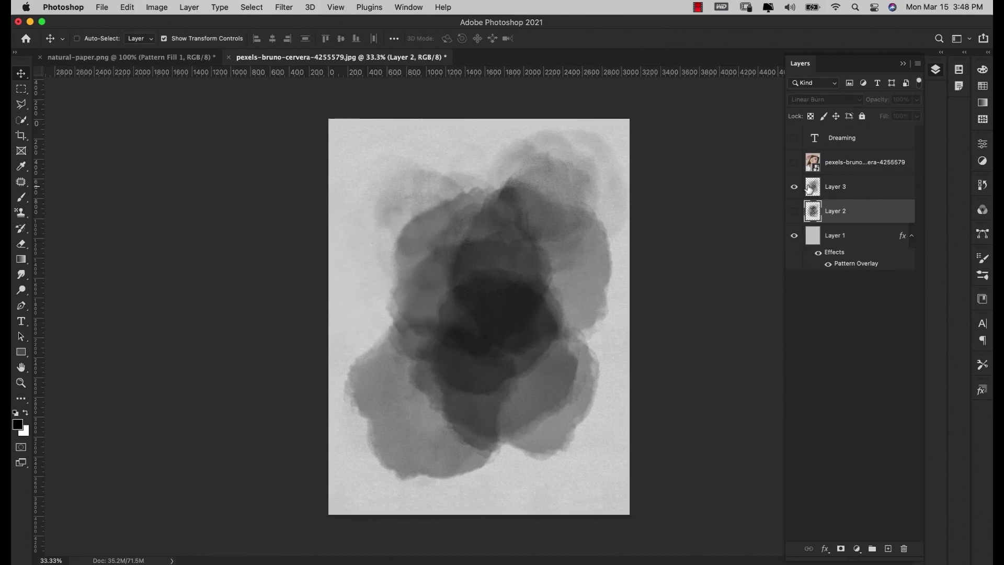
left_click(840, 192)
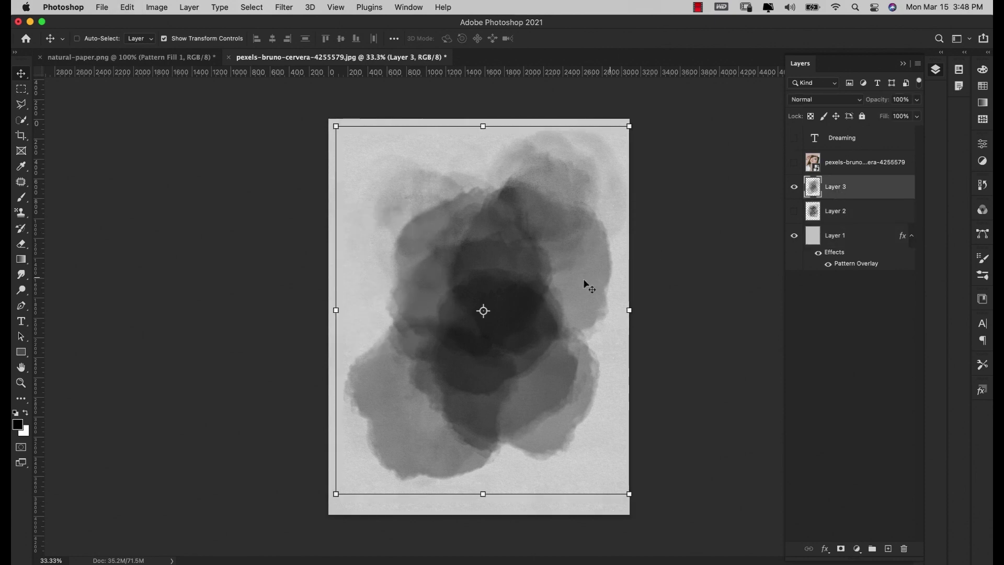
Brush darker dabs into the blob's centre and upper left, then show the portrait photo
key("b")
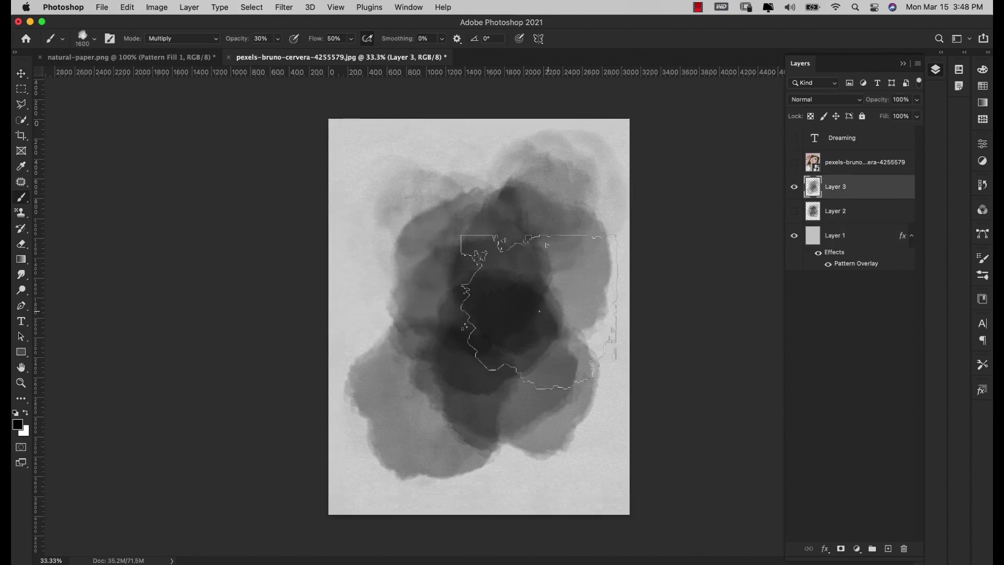
left_click_drag(433, 301, 478, 314)
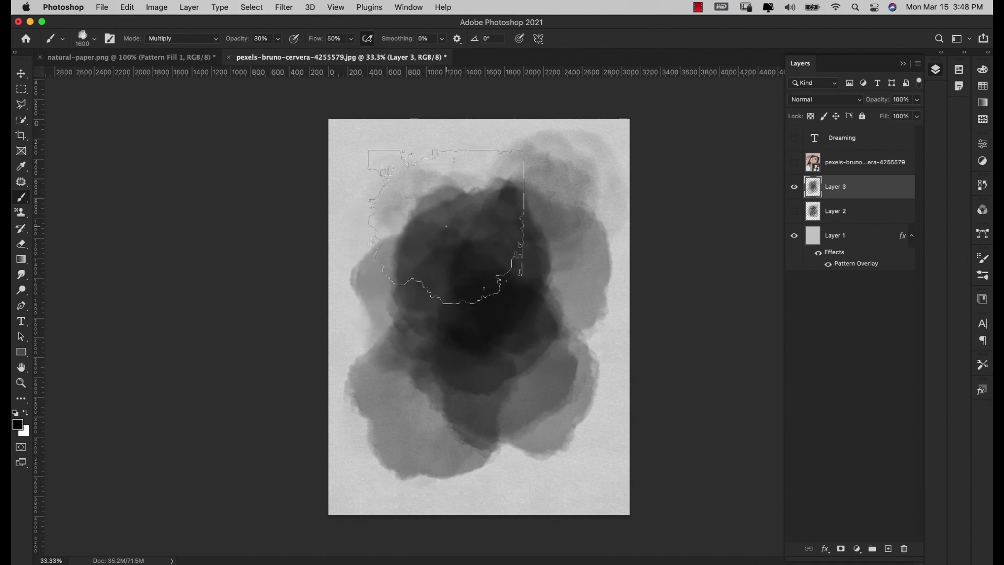
left_click(447, 225)
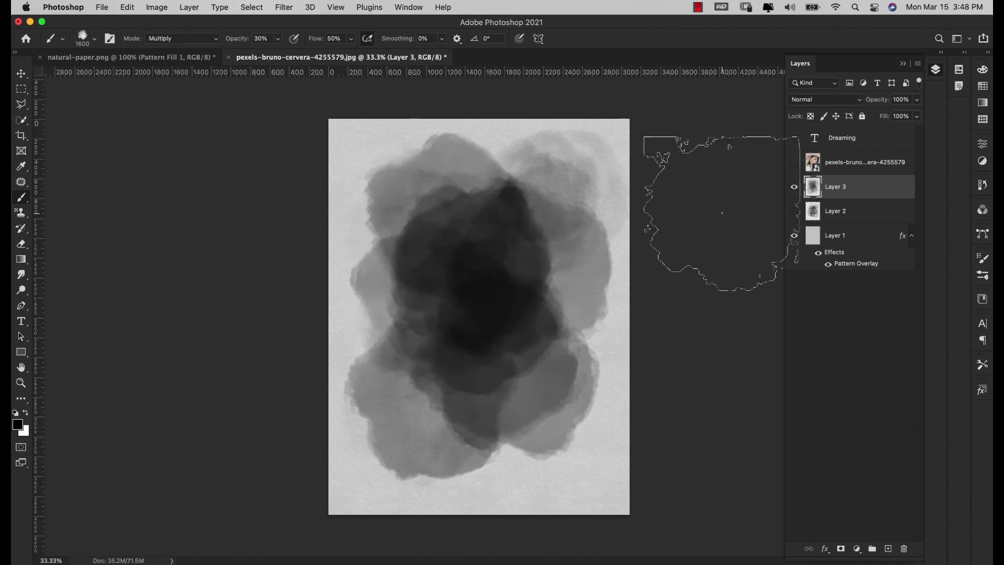
left_click(794, 162)
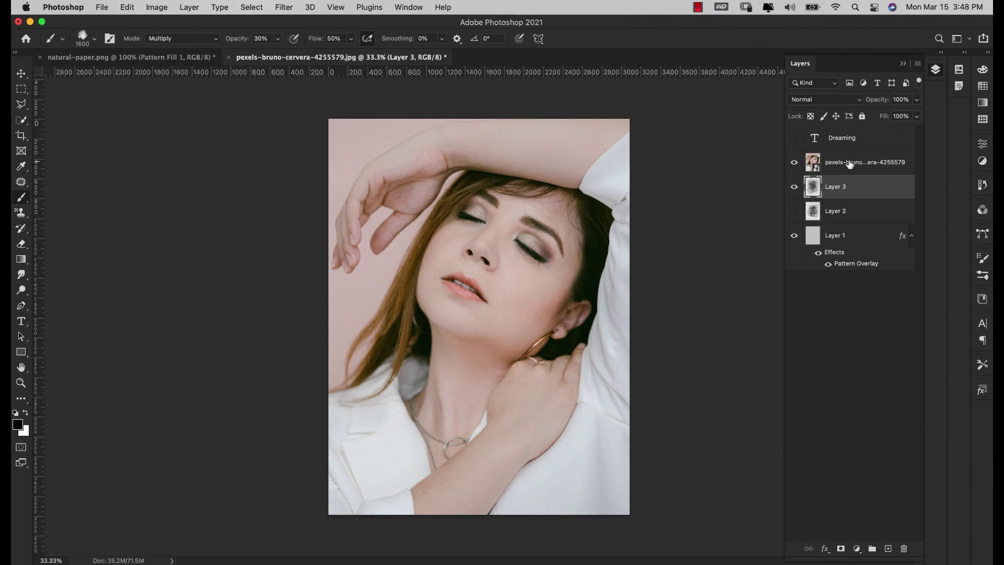
Clip the portrait into the Layer 3 blob and set Layer 3 to Linear Light
left_click(850, 166, "alt")
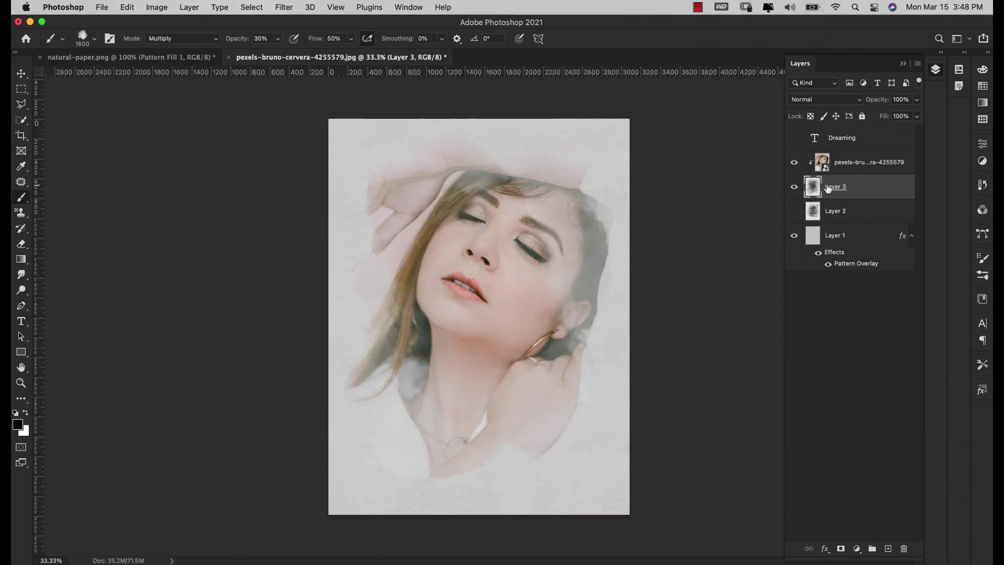
left_click(825, 100)
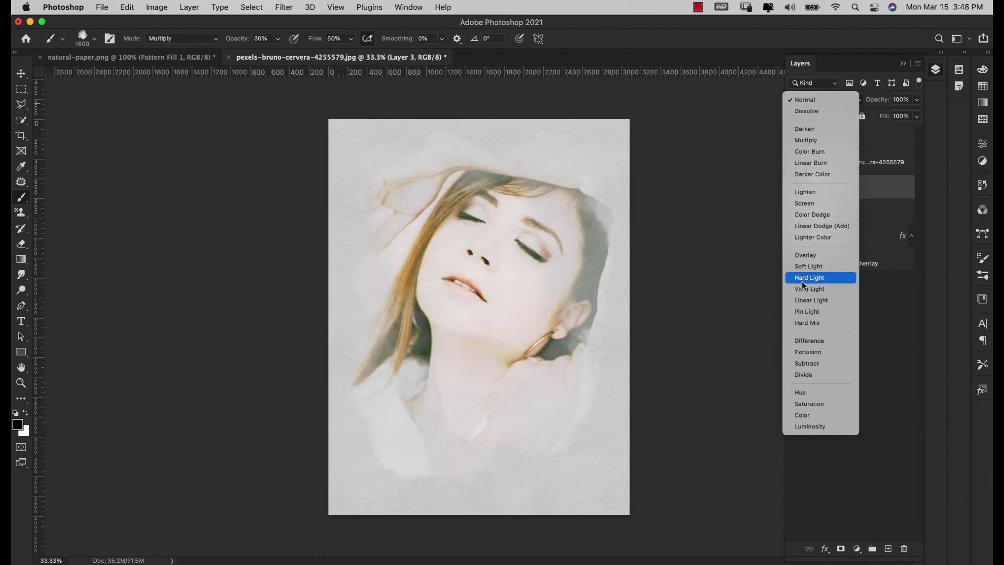
left_click(805, 290)
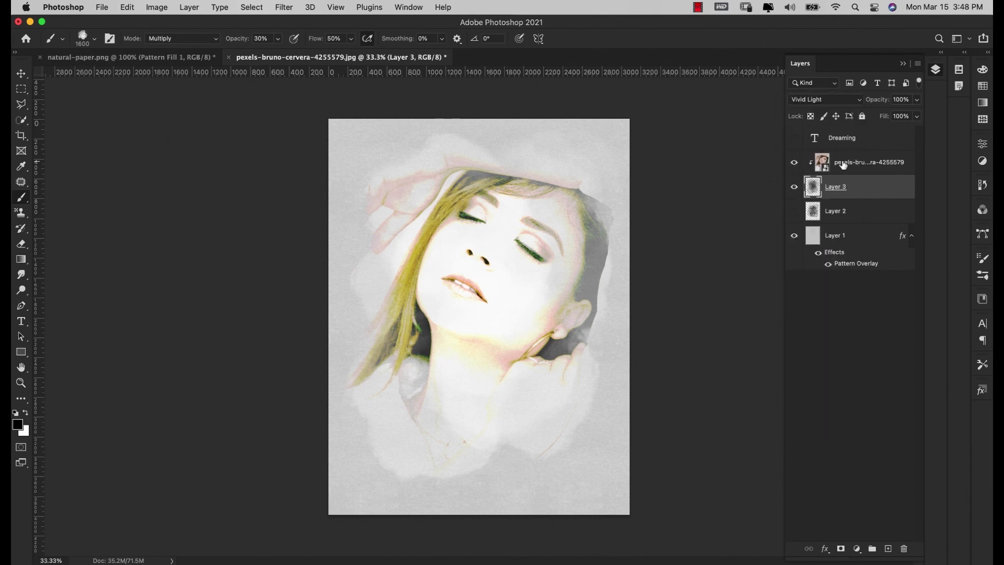
left_click(836, 100)
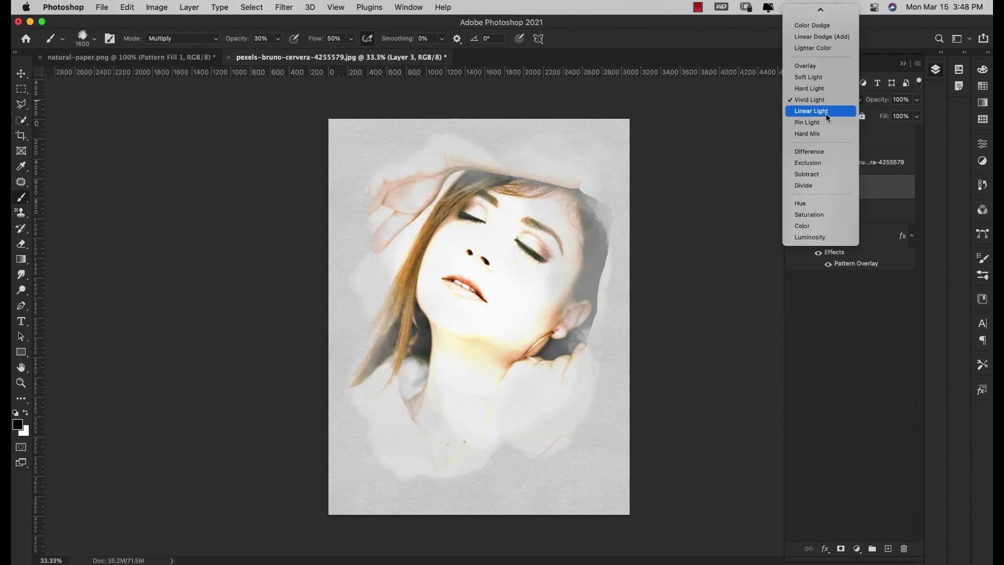
left_click(829, 111)
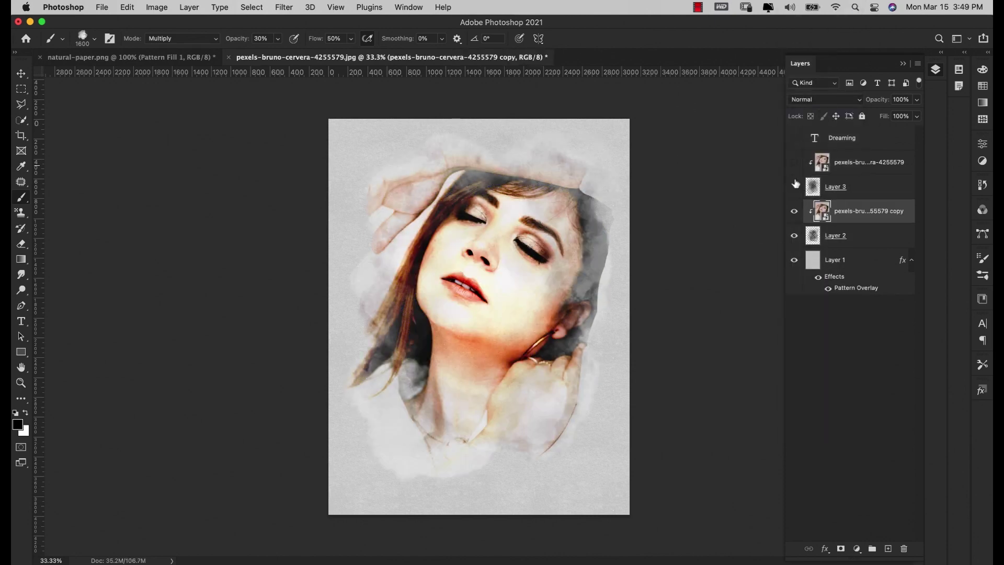
Hide Layer 2 and the copied portrait, and show the Layer 3 mask and top portrait
left_click(795, 186)
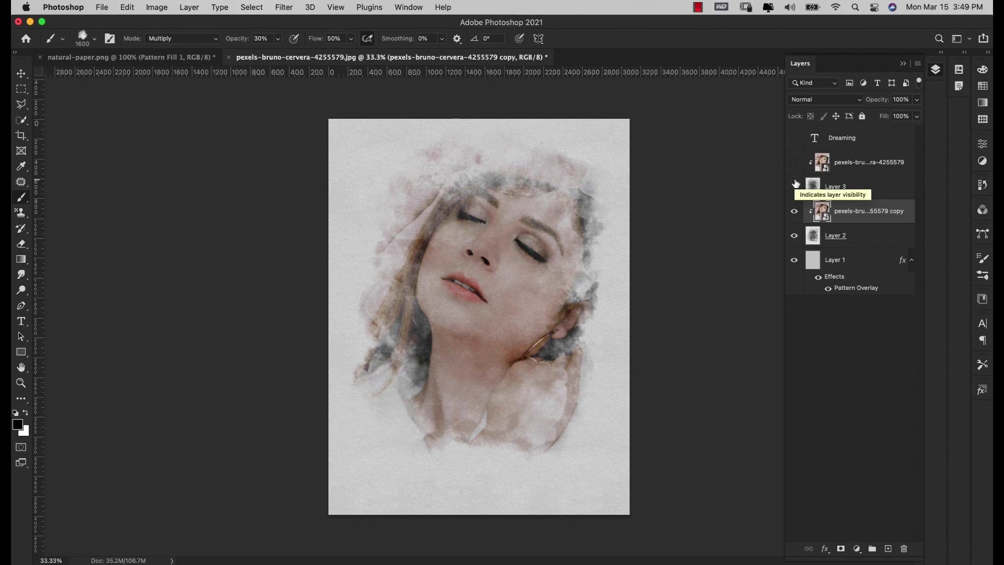
left_click(795, 212)
left_click(795, 237)
left_click_drag(795, 187, 795, 163)
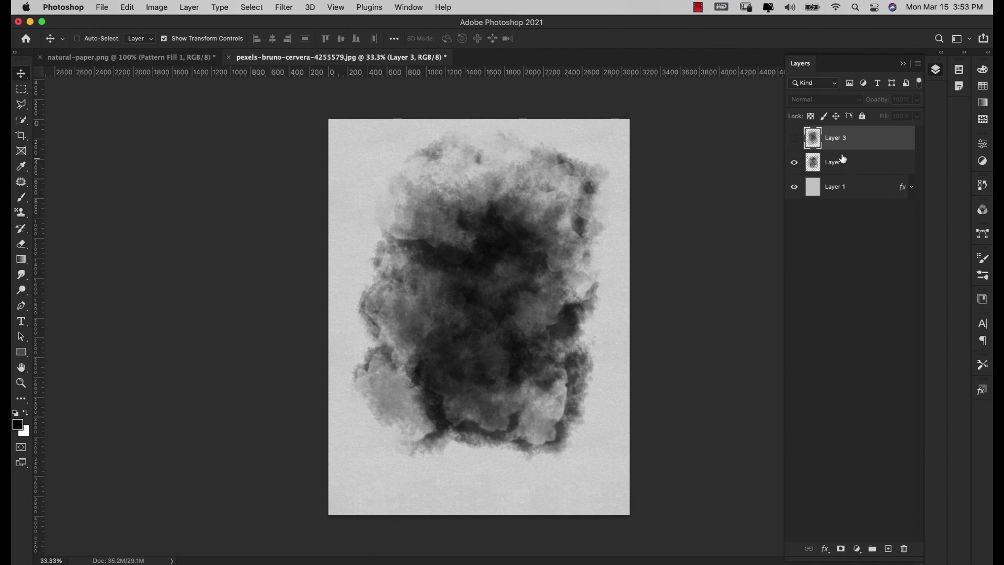
Show Layer 3 and export the layers to files with prefix 'masks' as transparent PNG-24
left_click(794, 139)
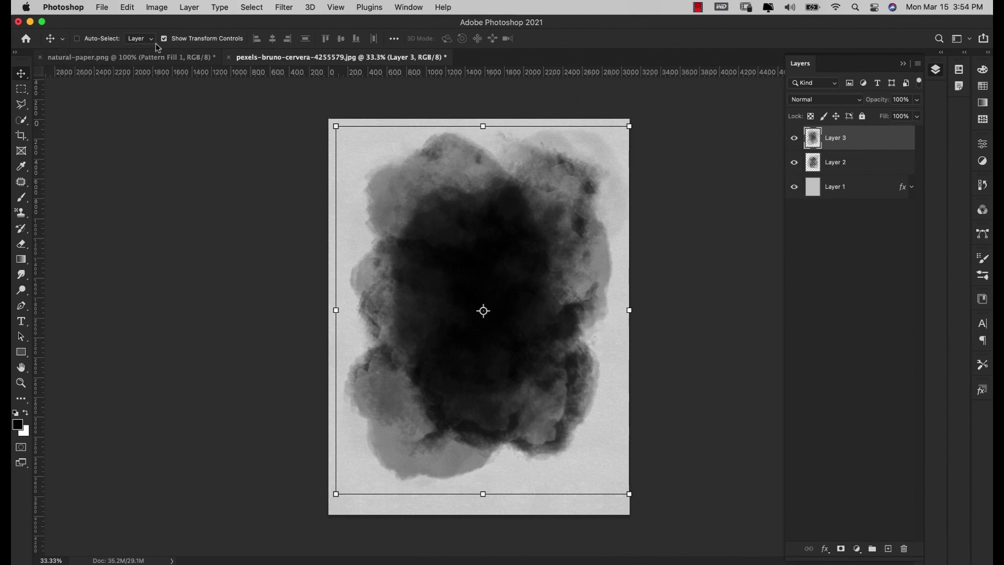
left_click(97, 10)
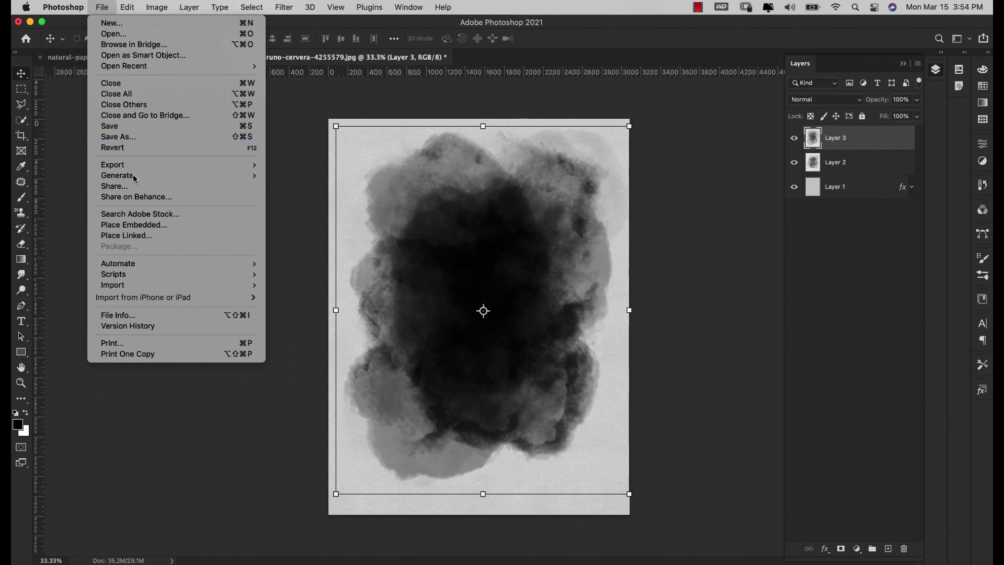
mouse_move(145, 166)
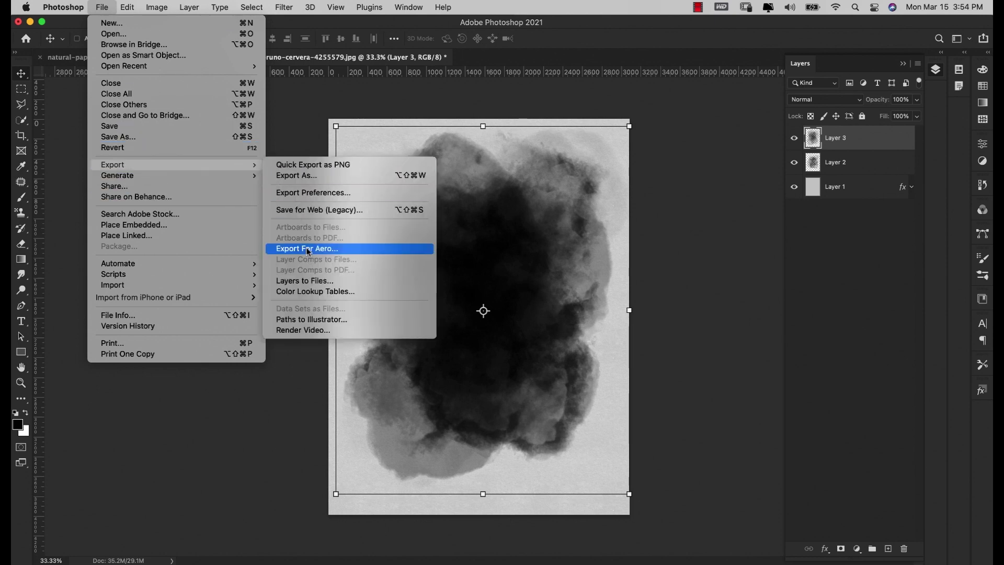
left_click(309, 286)
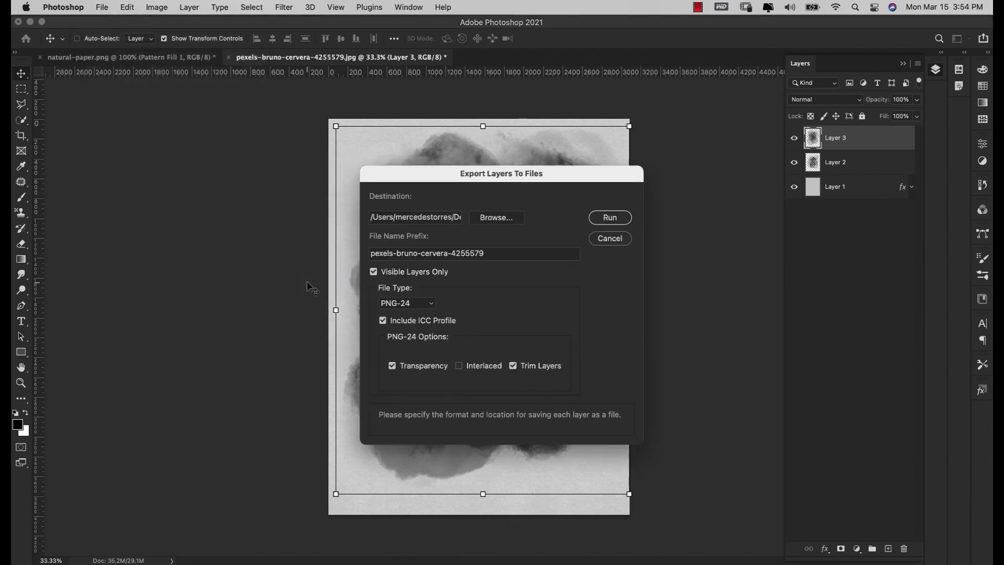
left_click_drag(493, 254, 250, 262)
type("m")
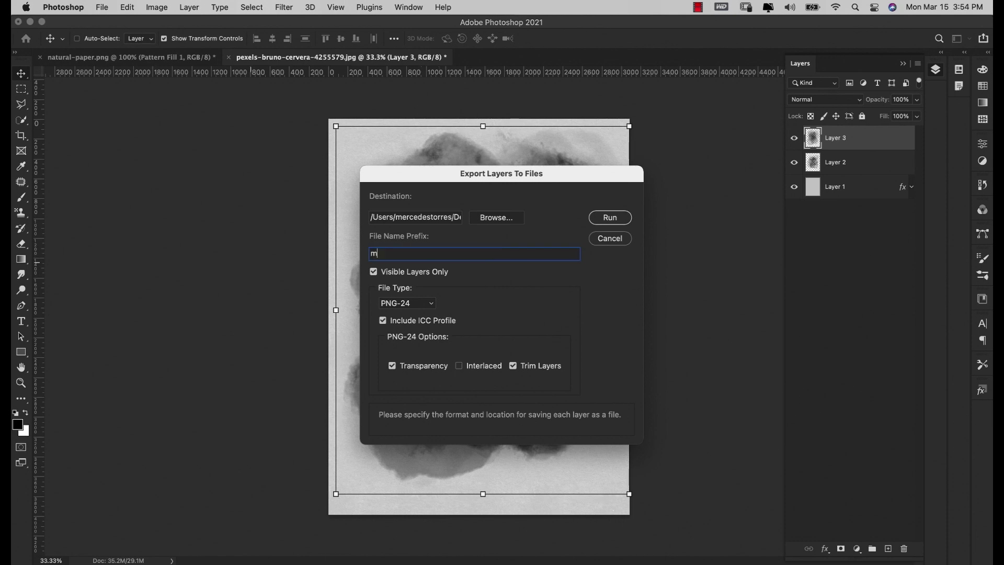
type("asks")
key("Tab")
left_click(610, 218)
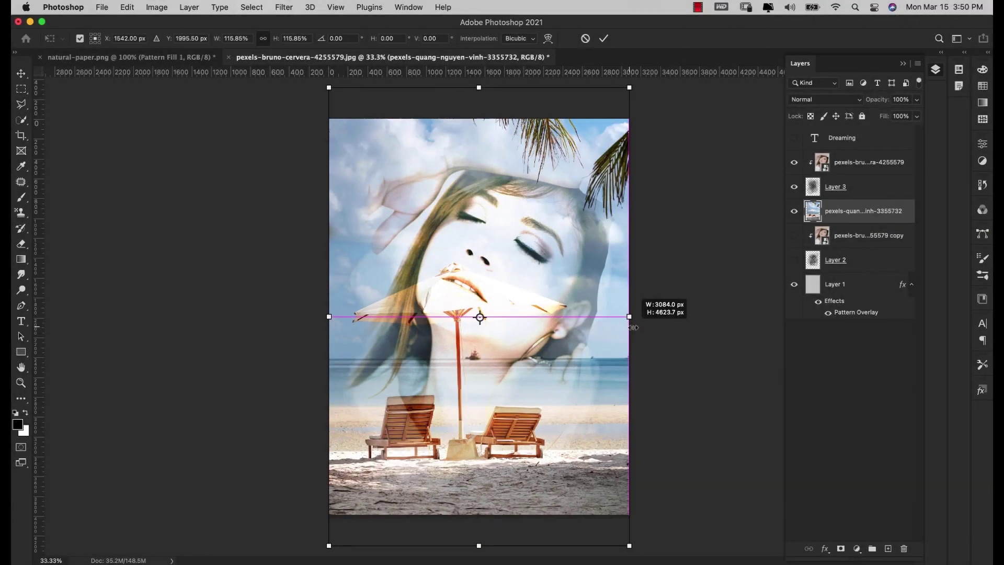
Stretch the beach photo wider than the page, to about 4231 px
left_click_drag(636, 327, 692, 362)
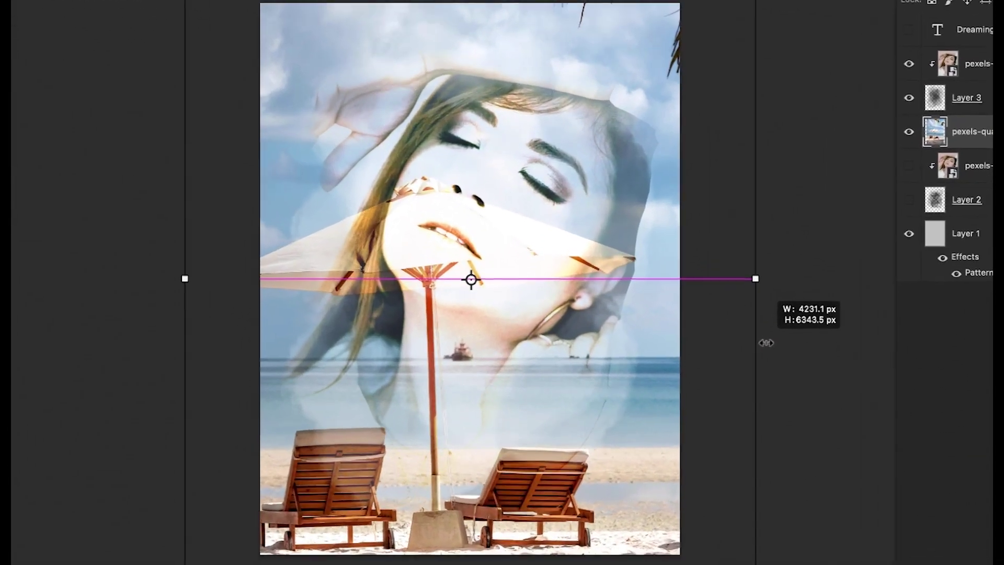
left_click_drag(766, 343, 769, 345)
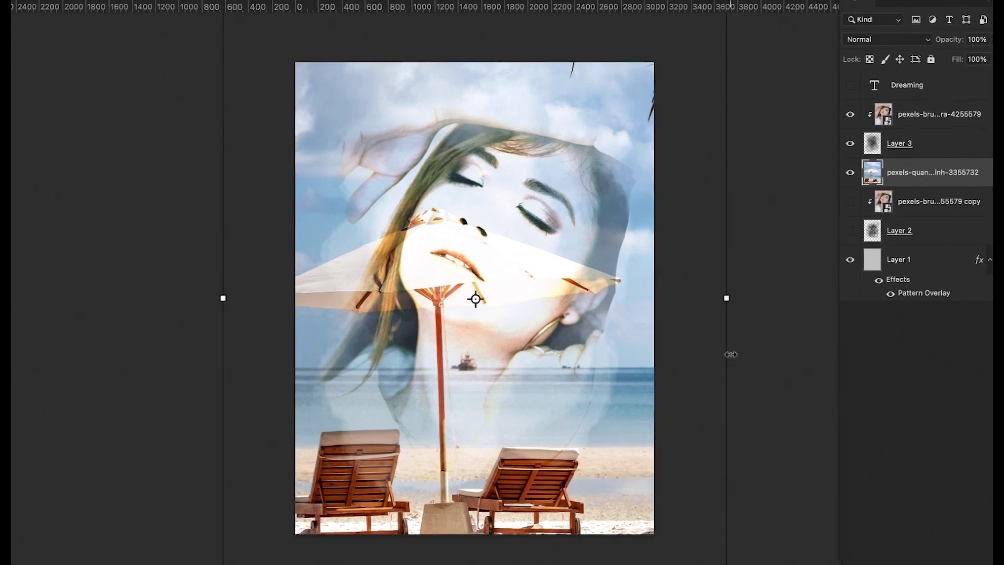